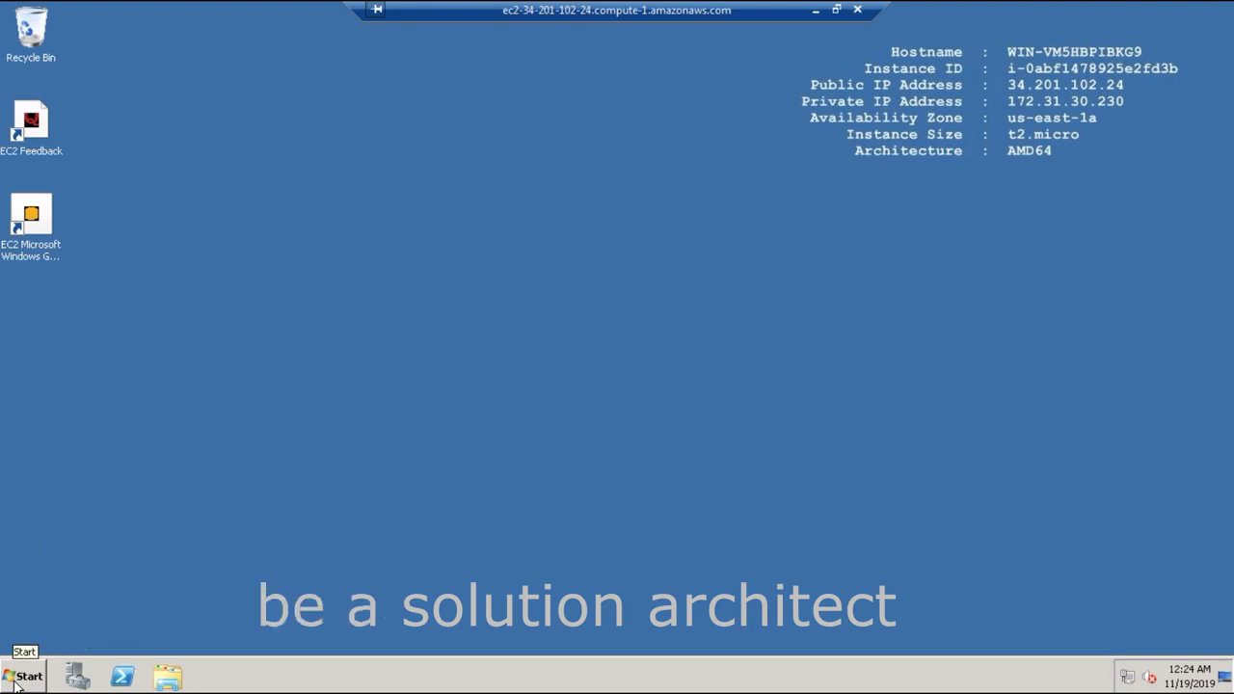
Launch Internet Explorer from the Start menu.
{"action": "left_click", "coordinate": [15, 685]}
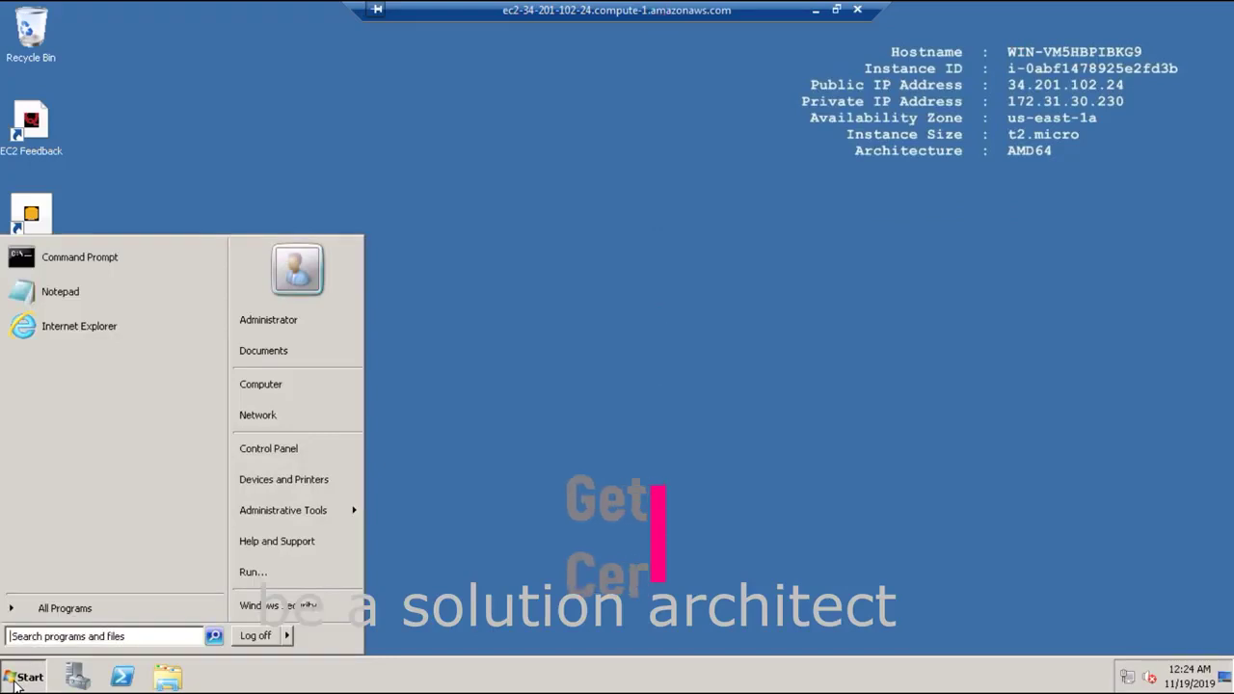
{"action": "left_click", "coordinate": [77, 327]}
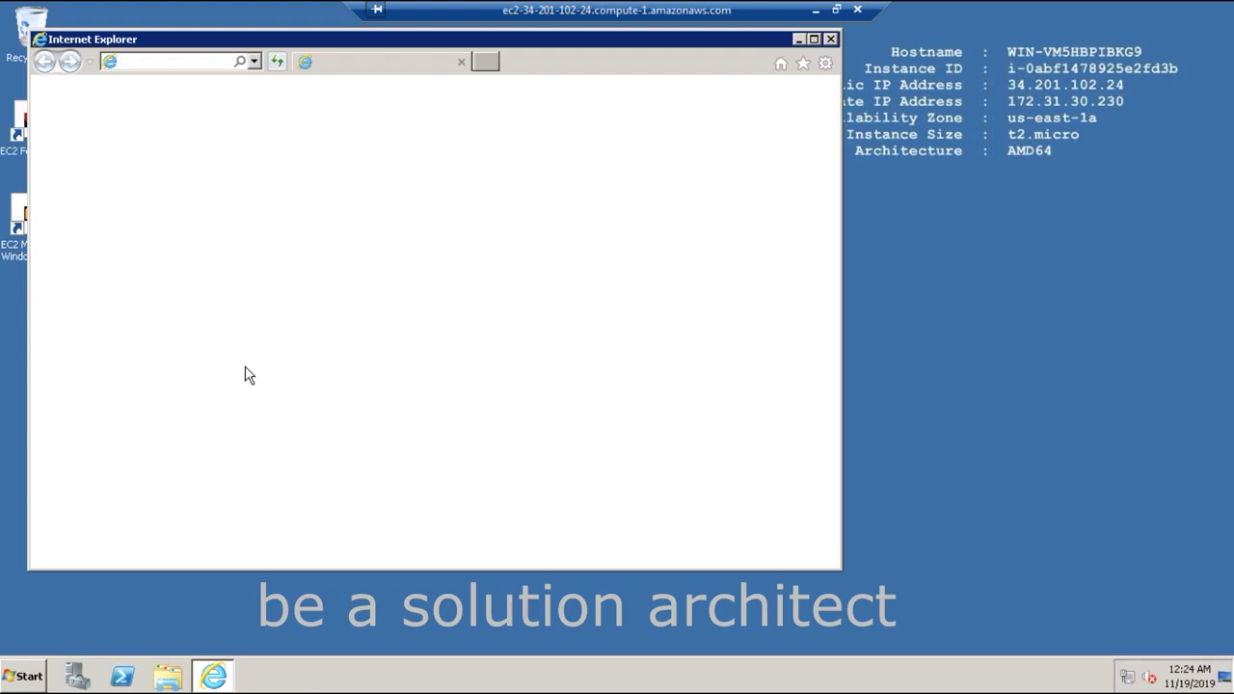
Replace the address with 'google' to load google.com.
{"action": "left_click", "coordinate": [191, 63]}
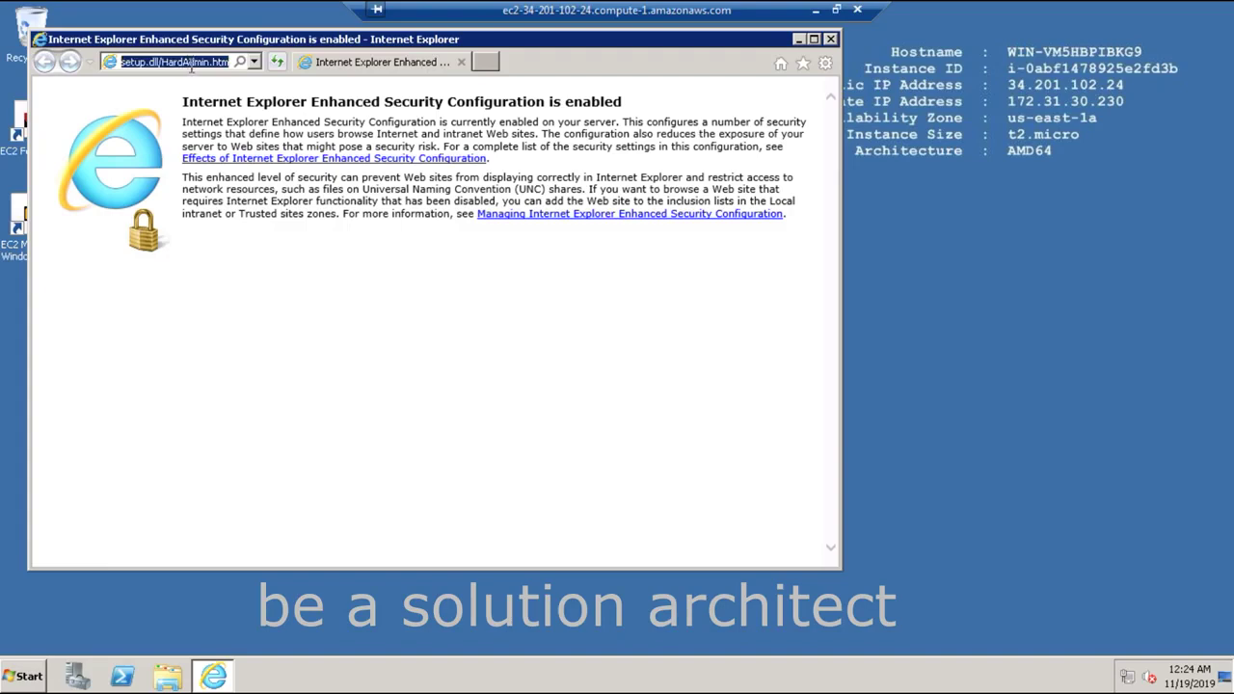
{"action": "type", "text": "g"}
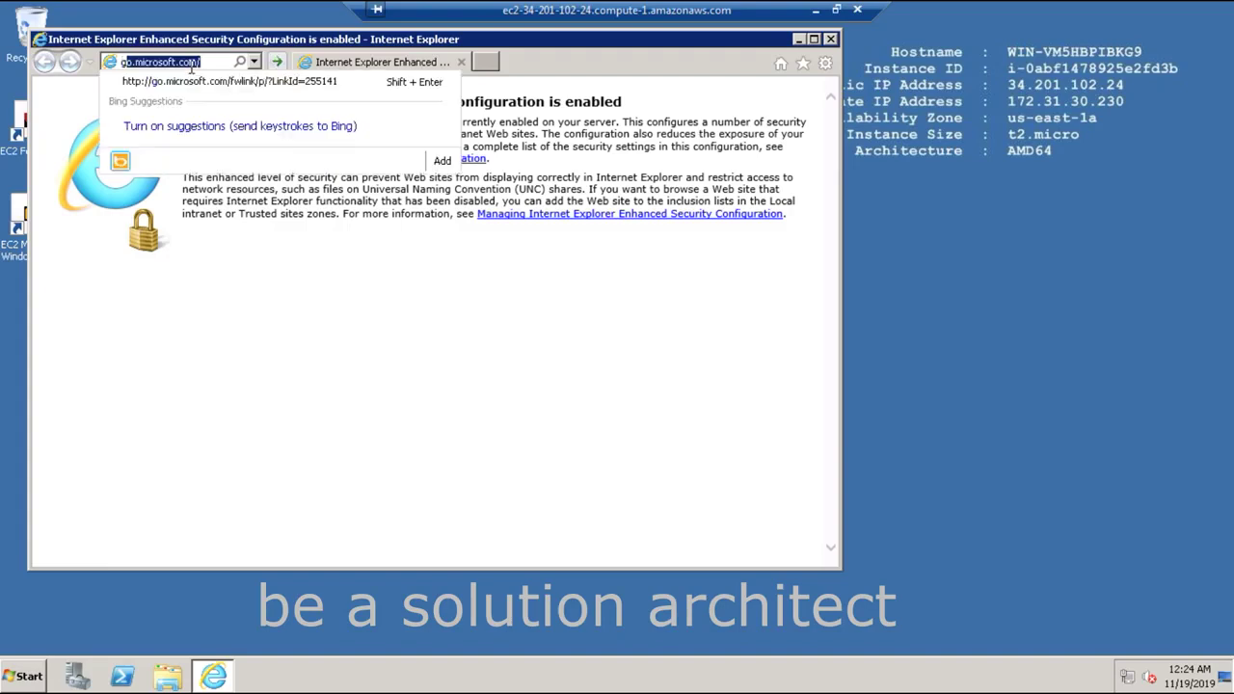
{"action": "type", "text": "oogl"}
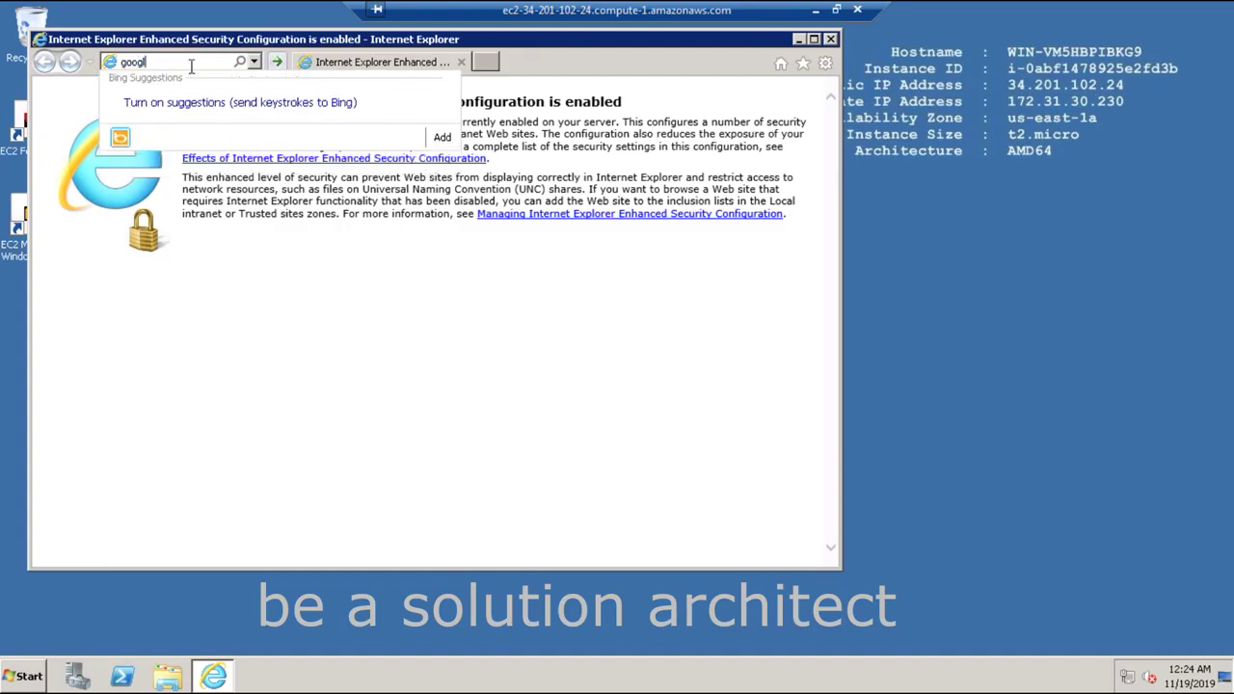
{"action": "type", "text": "e"}
{"action": "key", "text": "Return"}
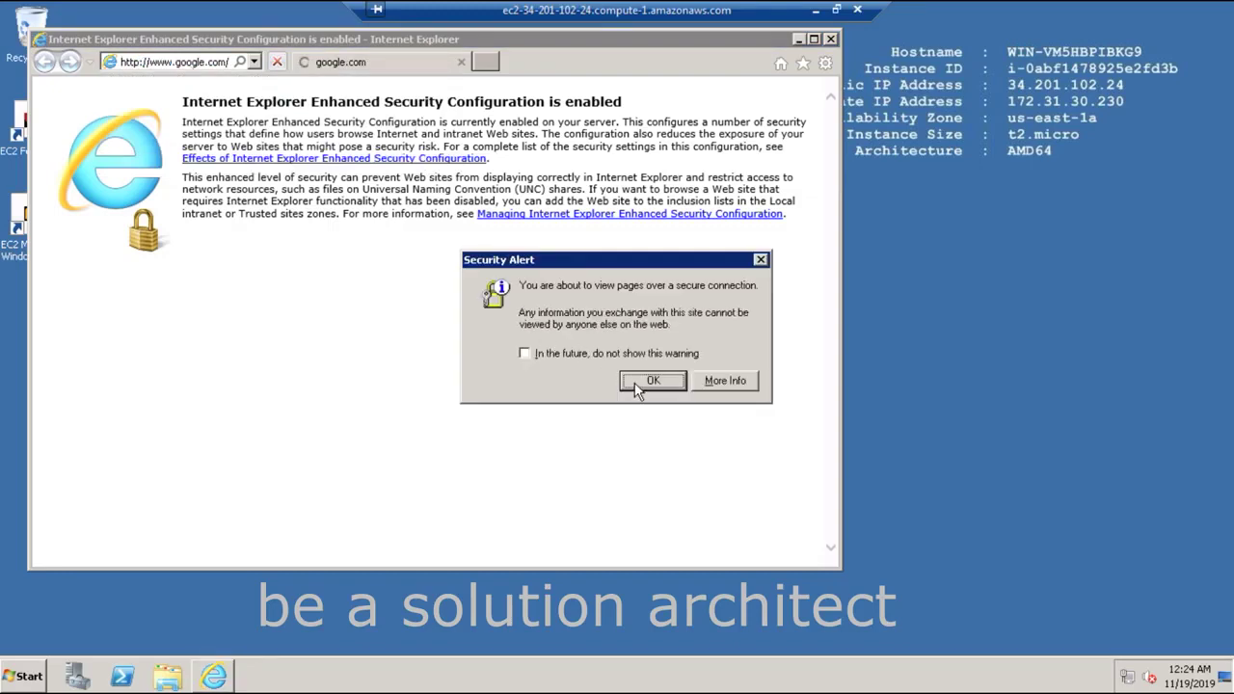
Accept the security alert and add google.com to Trusted sites.
{"action": "left_click", "coordinate": [648, 385]}
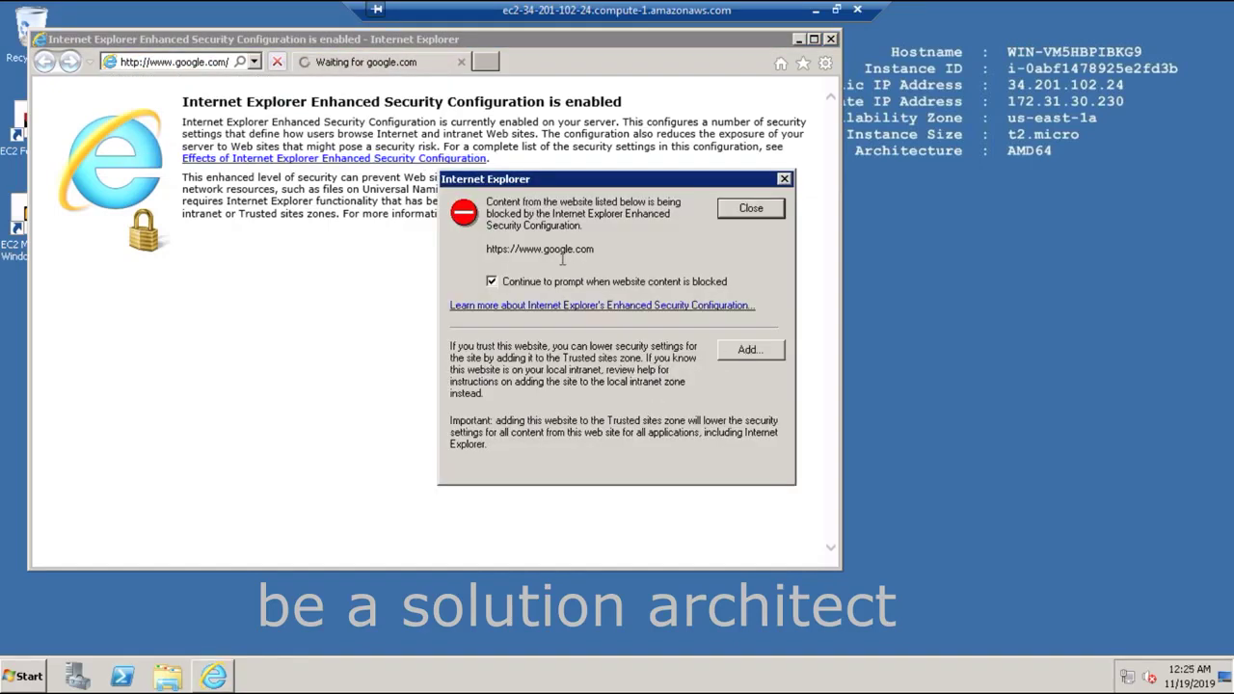
{"action": "left_click", "coordinate": [750, 356]}
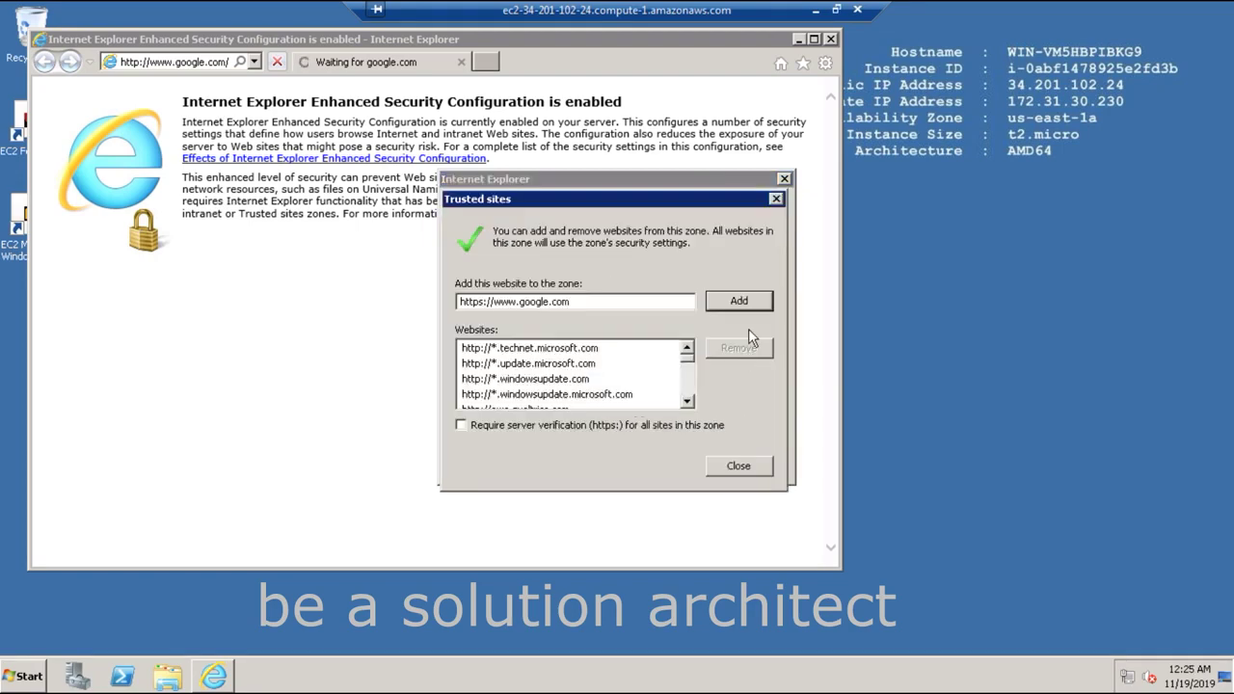
{"action": "left_click", "coordinate": [746, 302]}
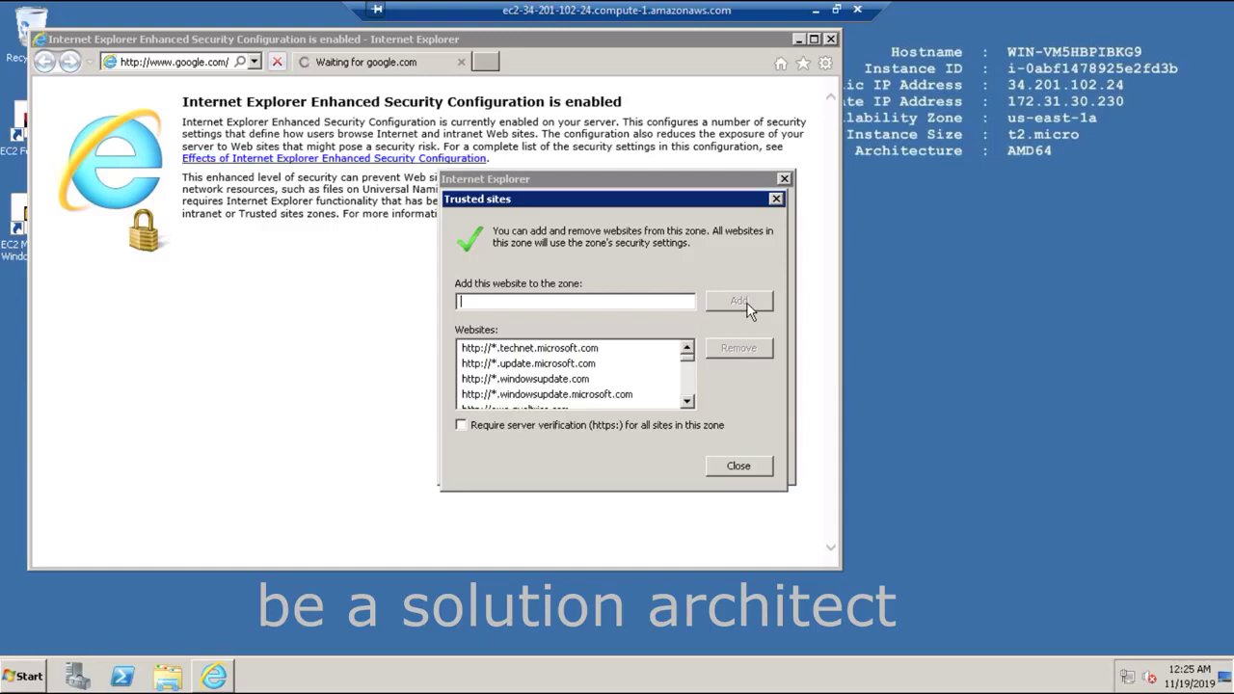
{"action": "left_click", "coordinate": [776, 199]}
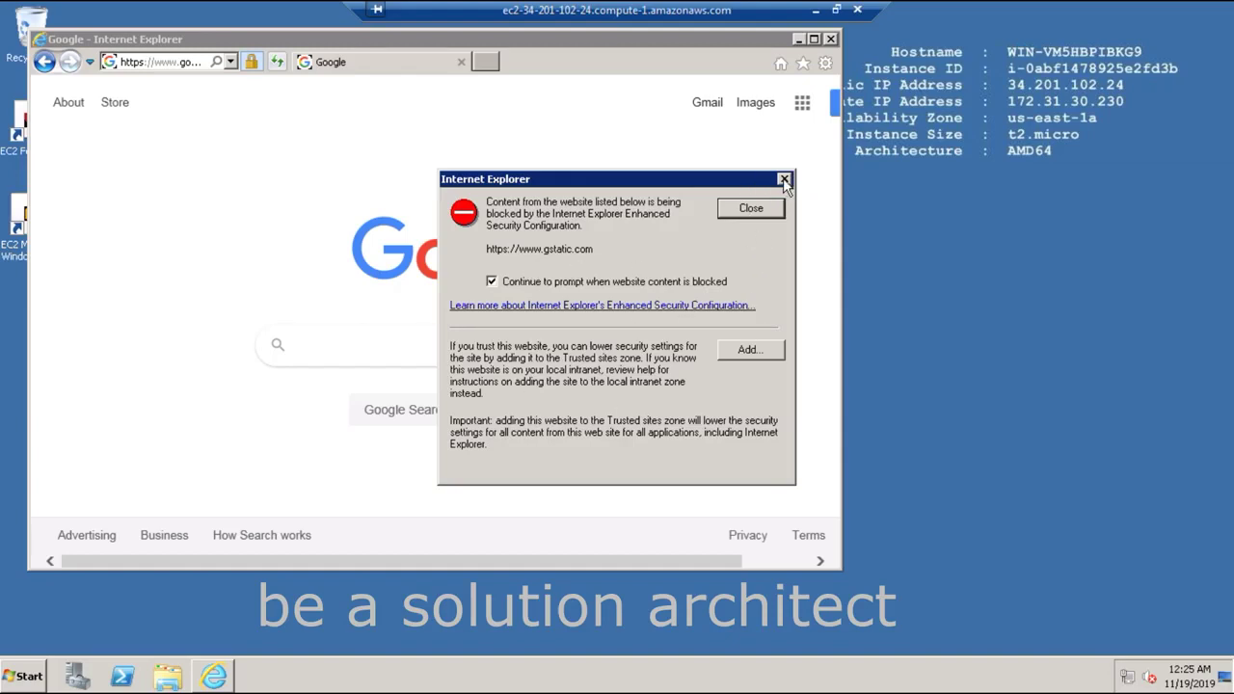
Add gstatic.com and apis.google.com to Trusted sites.
{"action": "left_click", "coordinate": [751, 350]}
{"action": "left_click", "coordinate": [752, 303]}
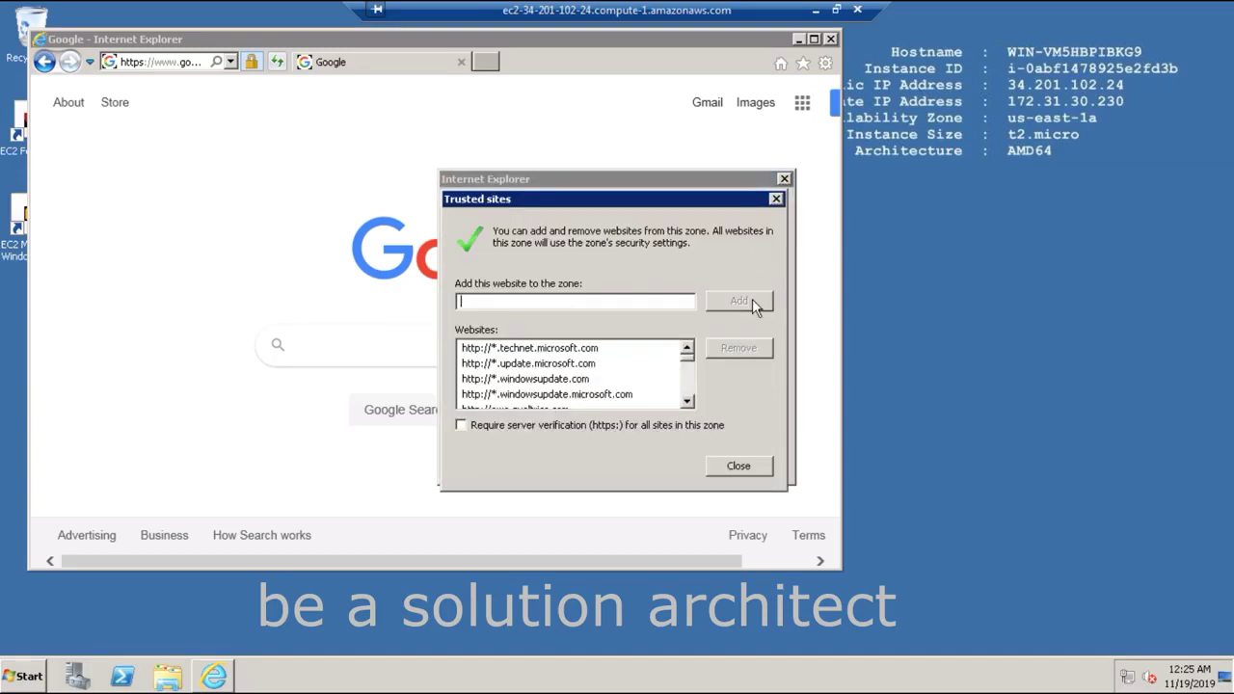
{"action": "left_click", "coordinate": [740, 466]}
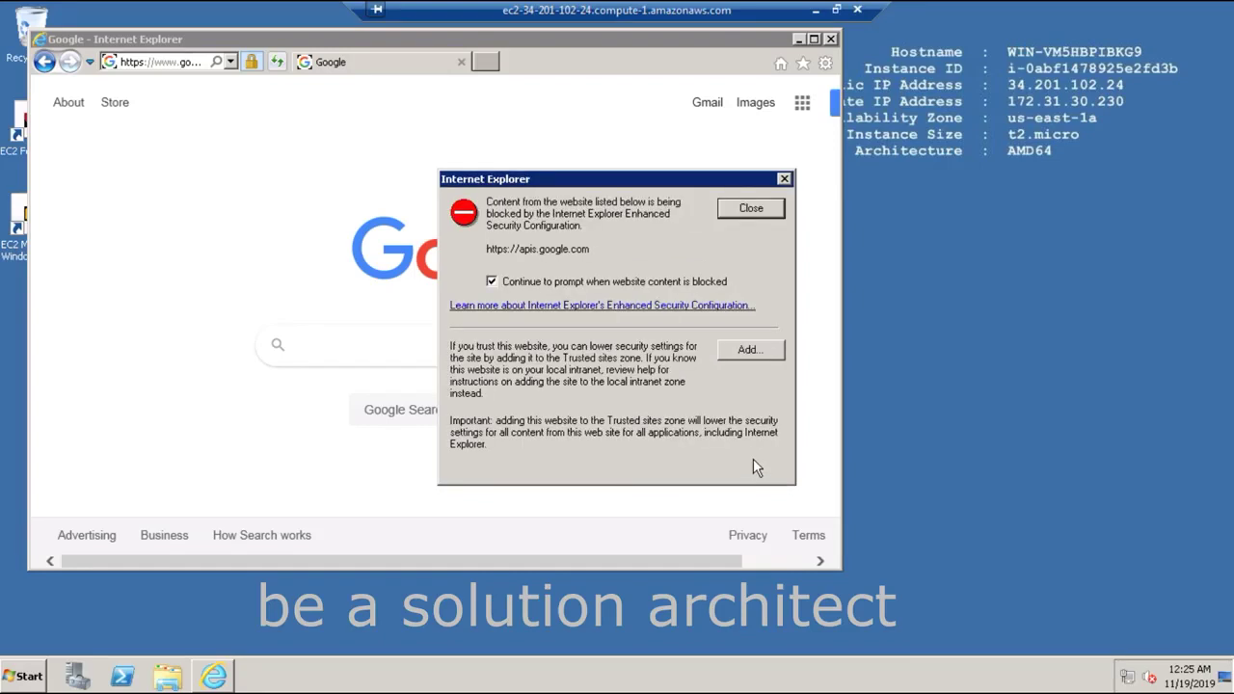
{"action": "left_click", "coordinate": [751, 350]}
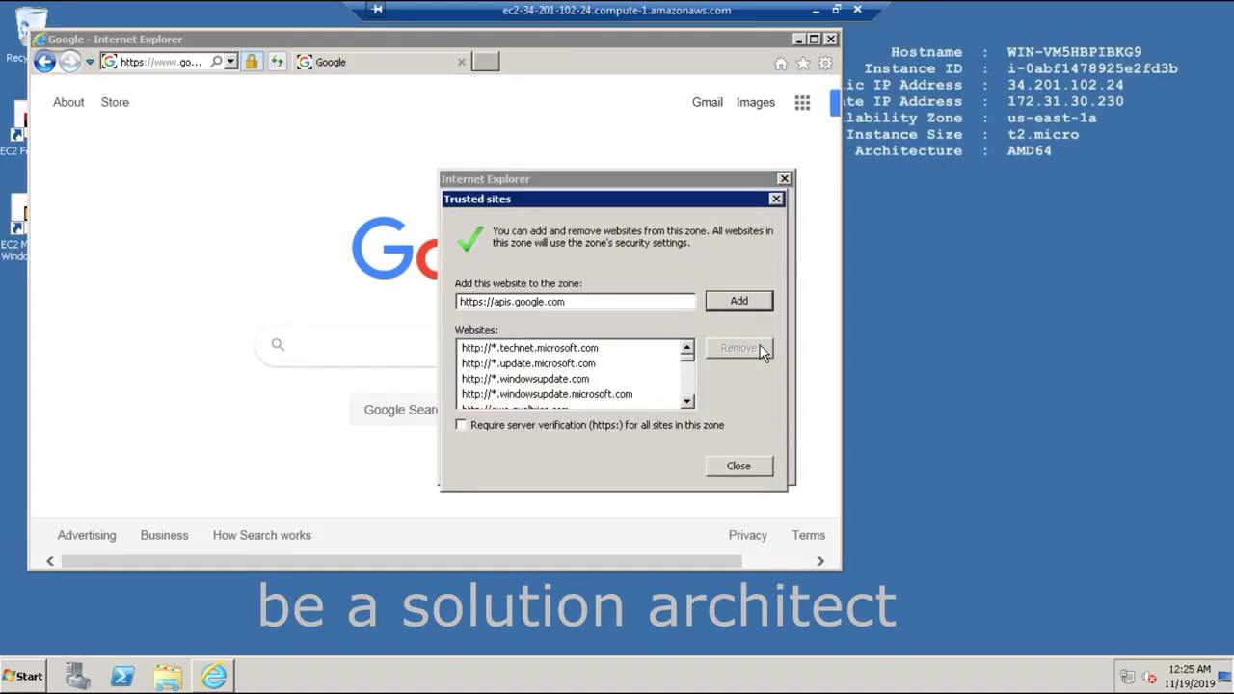
{"action": "left_click", "coordinate": [734, 301]}
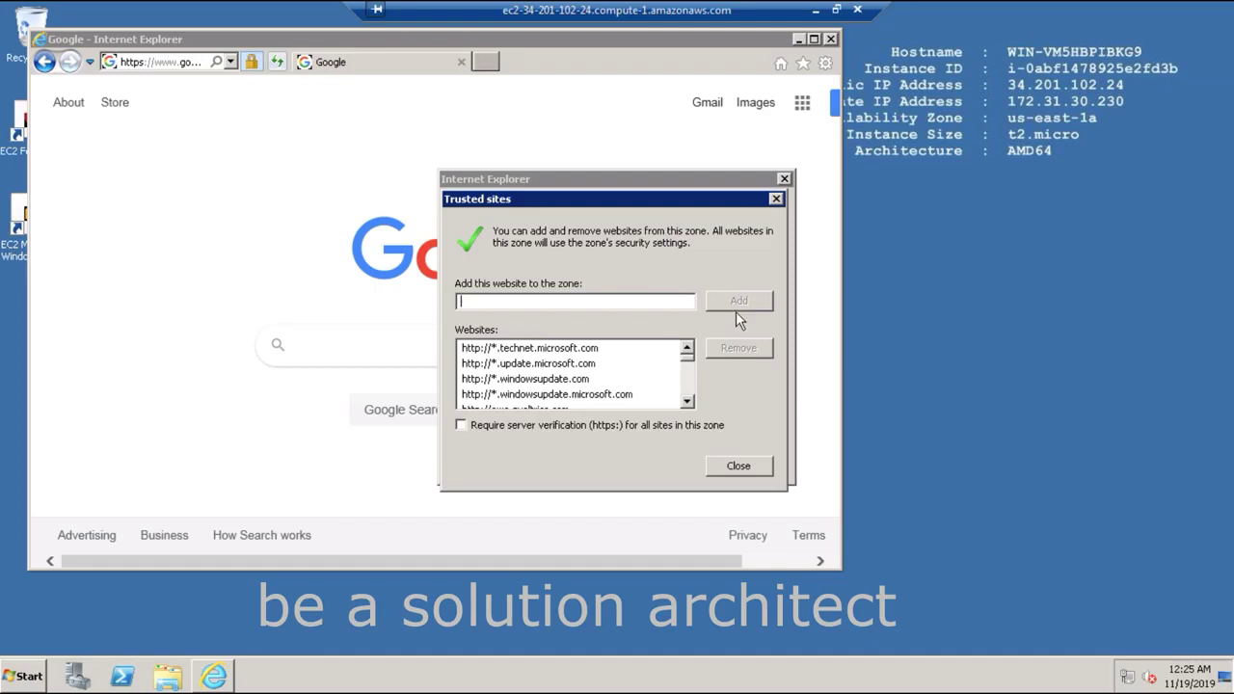
{"action": "left_click", "coordinate": [741, 466]}
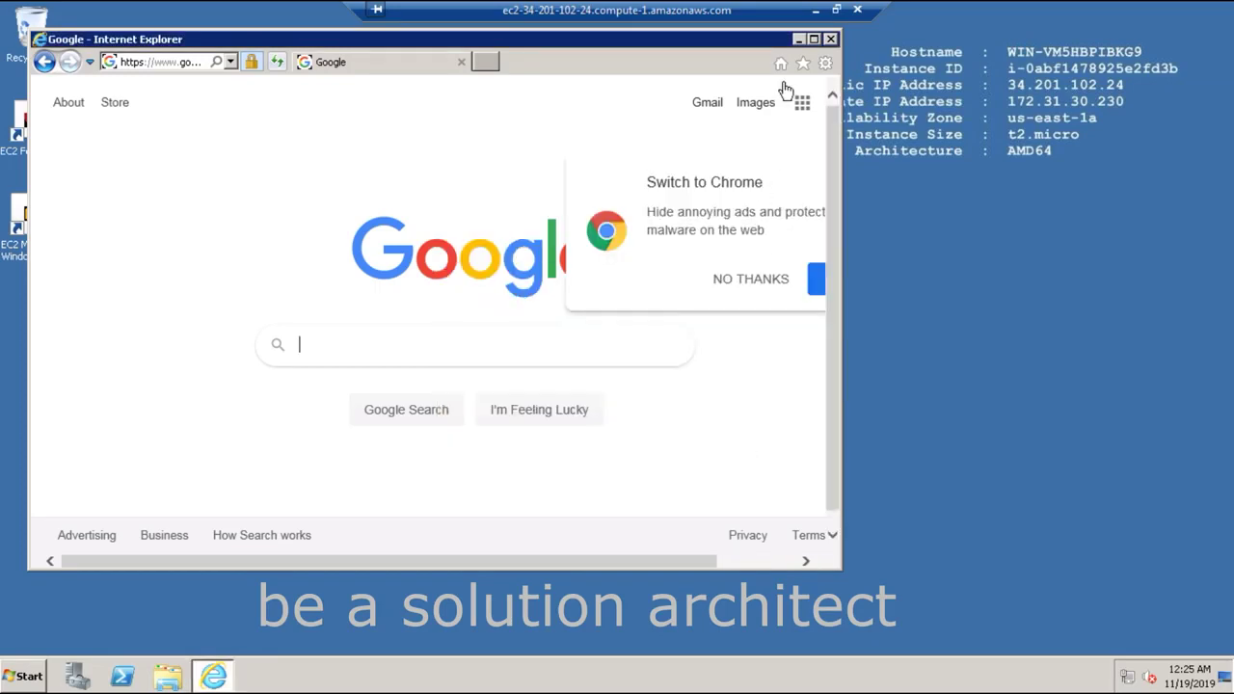
Maximise the window, accept switching to Chrome, and trust google-analytics.com.
{"action": "left_click", "coordinate": [814, 39]}
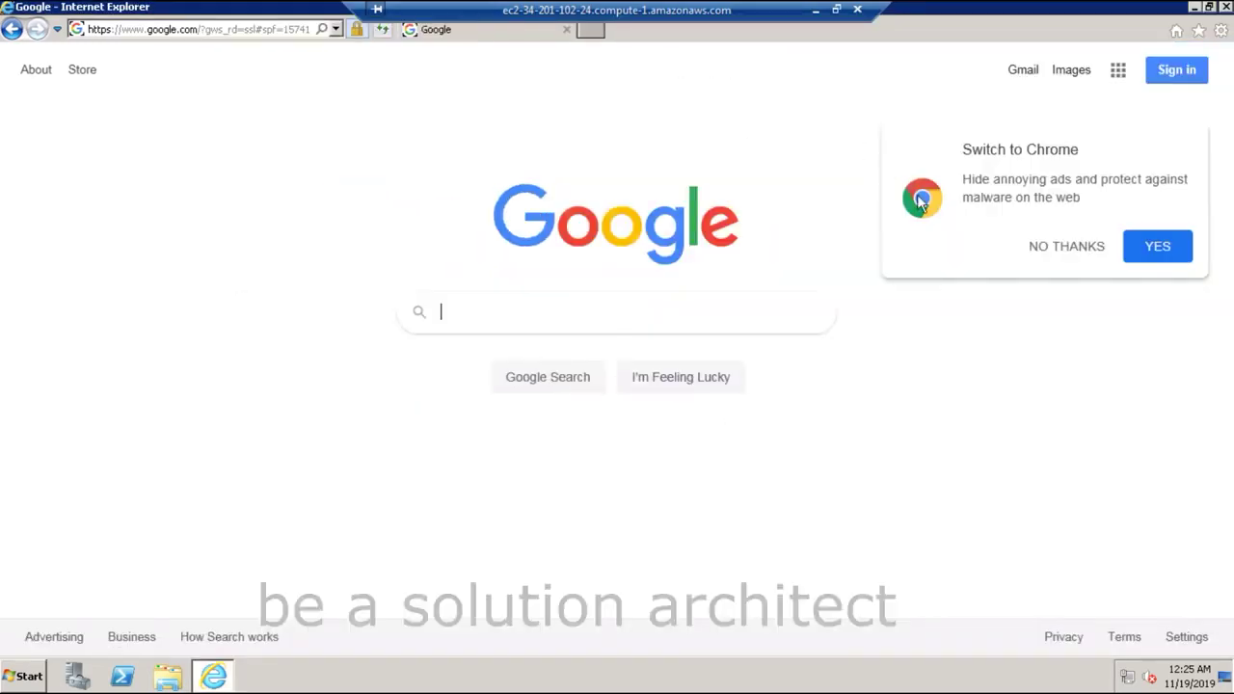
{"action": "left_click", "coordinate": [1160, 252]}
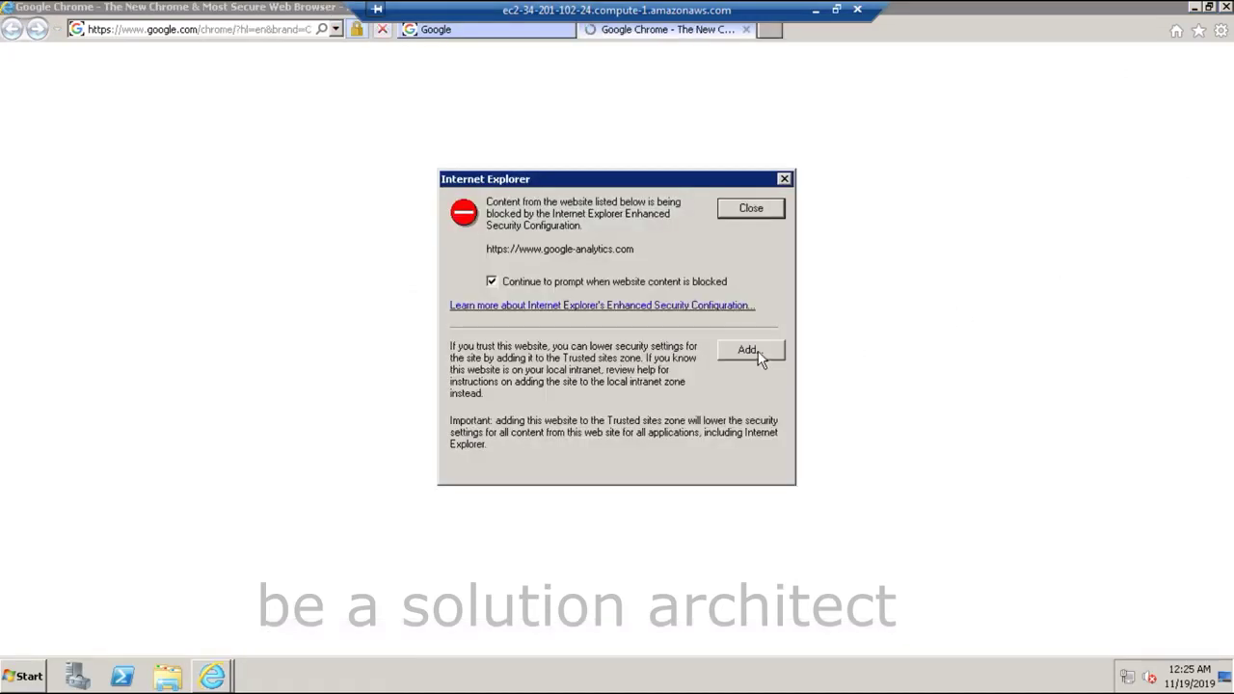
{"action": "left_click", "coordinate": [758, 355]}
{"action": "left_click", "coordinate": [750, 302]}
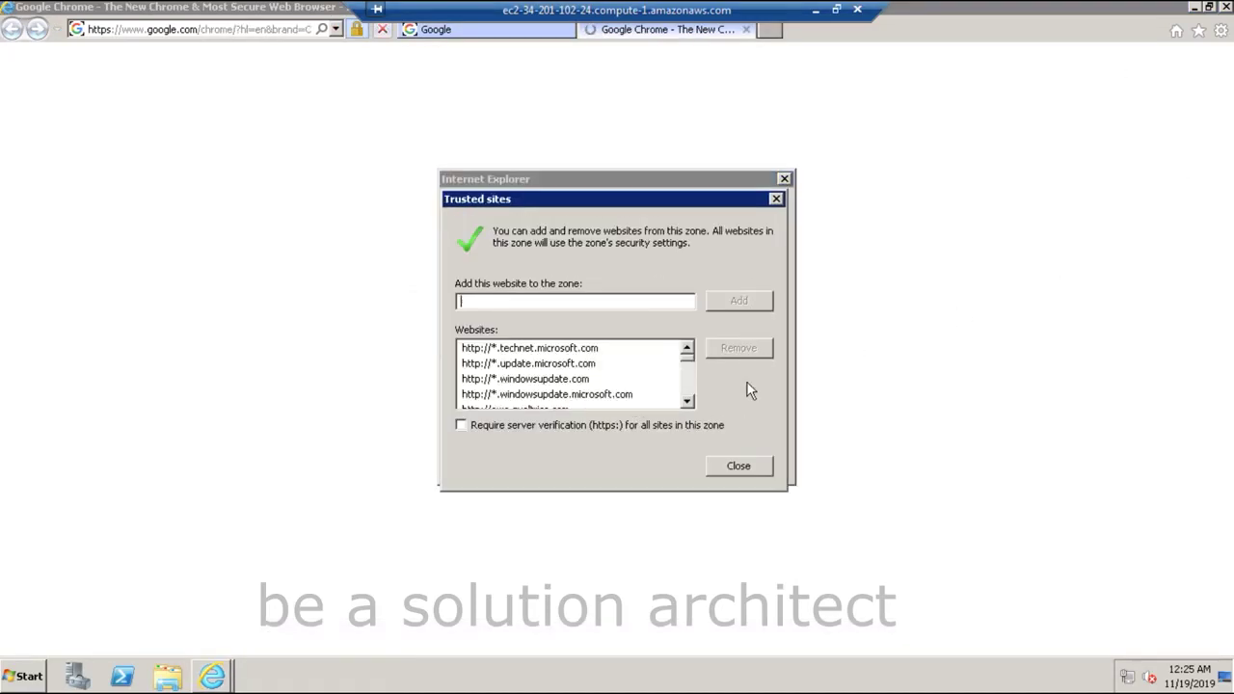
{"action": "left_click", "coordinate": [739, 466]}
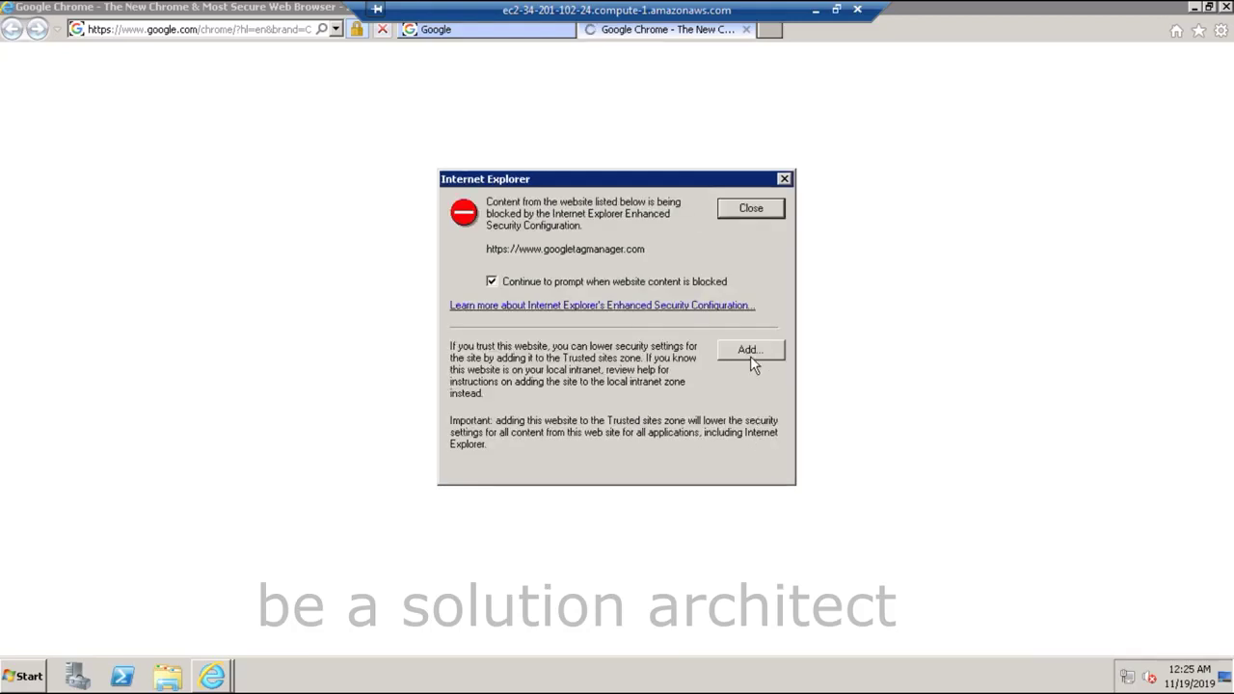
Add googletagmanager.com to Trusted sites and dismiss the blocked-content warning.
{"action": "left_click", "coordinate": [750, 356]}
{"action": "left_click", "coordinate": [738, 467]}
{"action": "left_click", "coordinate": [746, 353]}
{"action": "left_click", "coordinate": [738, 300]}
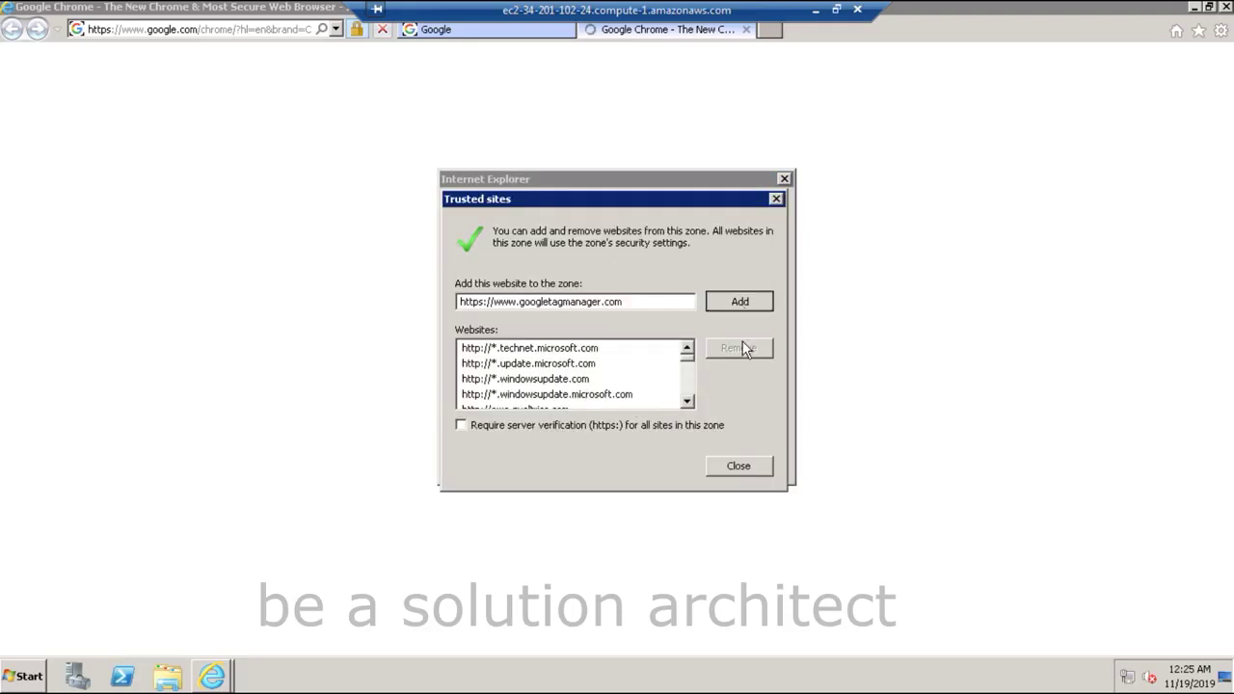
{"action": "left_click", "coordinate": [739, 467]}
{"action": "key", "text": "Return"}
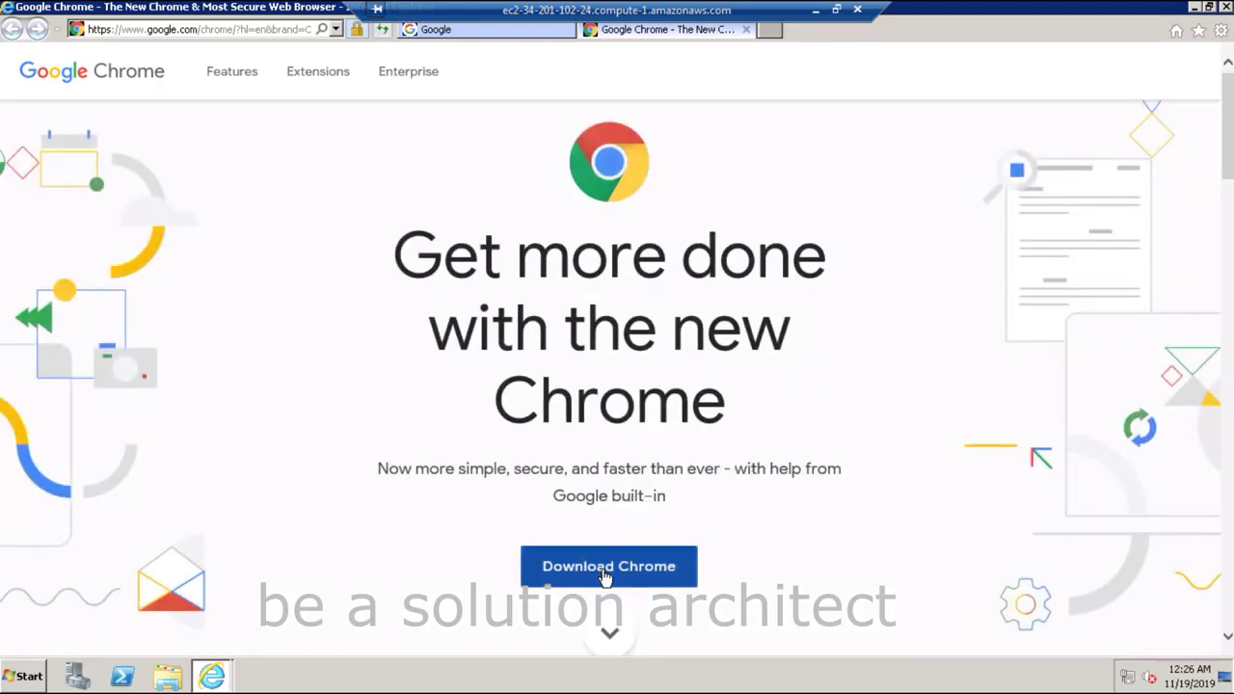
Accept Chrome's terms to download it, then dismiss the download-refused alert.
{"action": "left_click", "coordinate": [602, 571]}
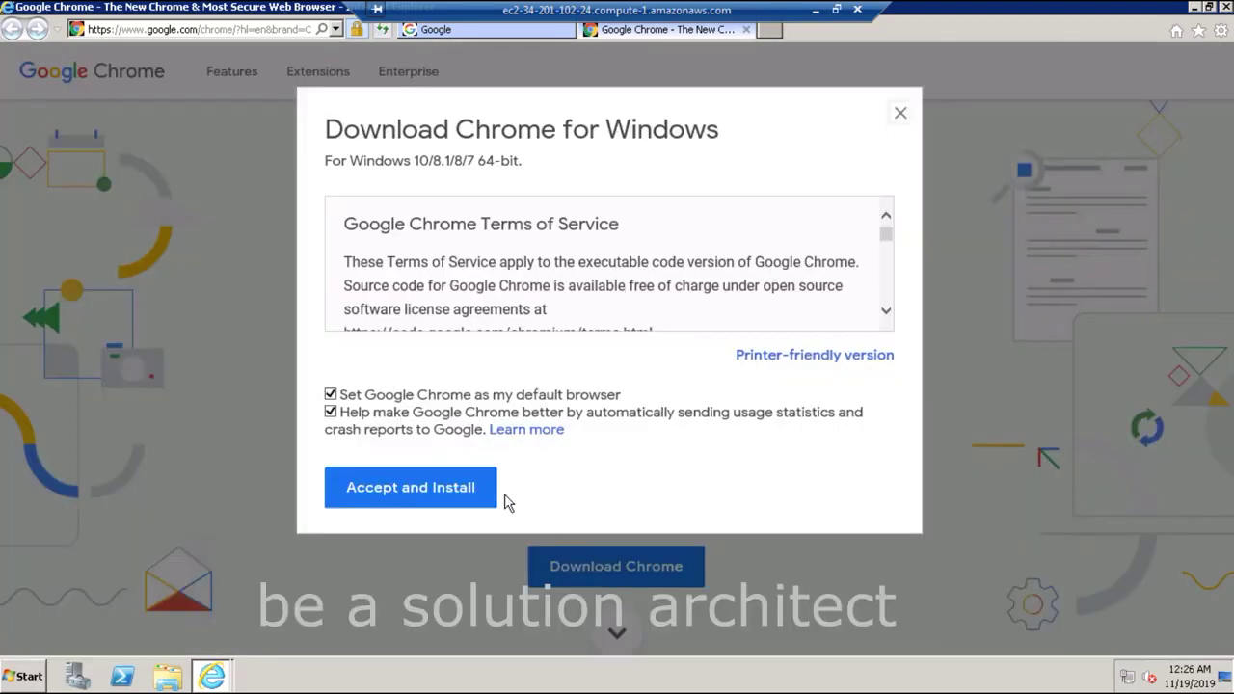
{"action": "left_click", "coordinate": [449, 489]}
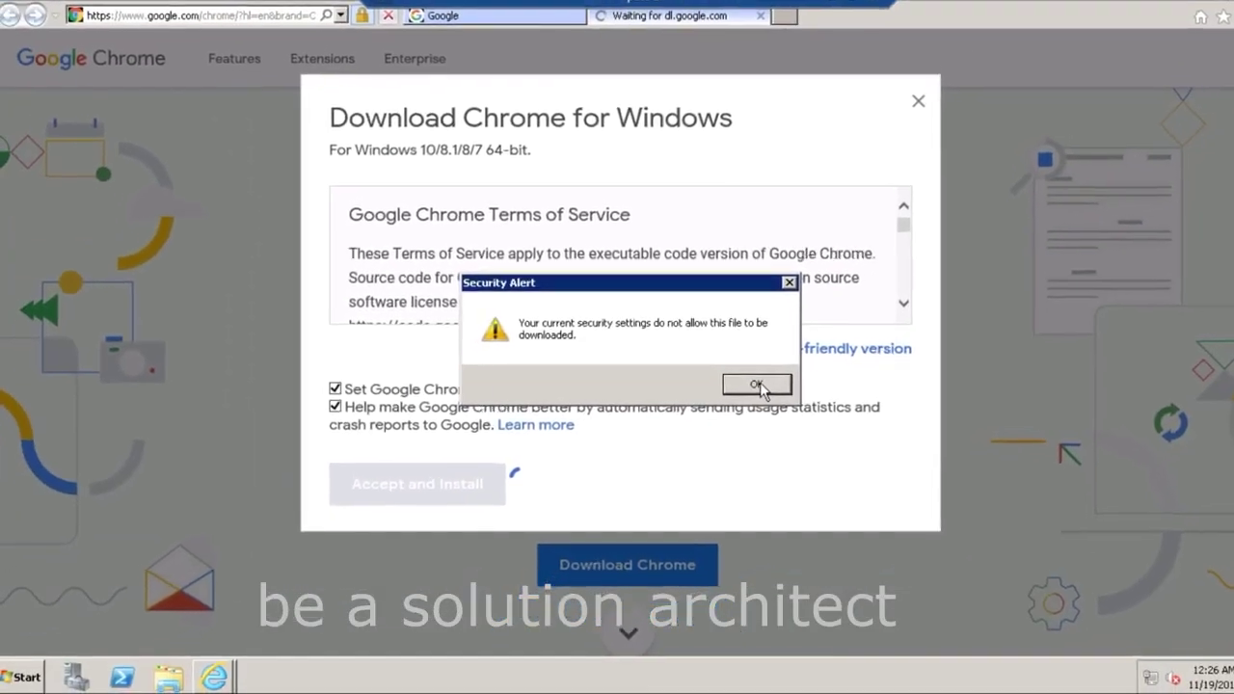
{"action": "left_click", "coordinate": [781, 404]}
Add doubleclick.net to Trusted sites, revealing the Chrome thank-you page.
{"action": "left_click", "coordinate": [21, 675]}
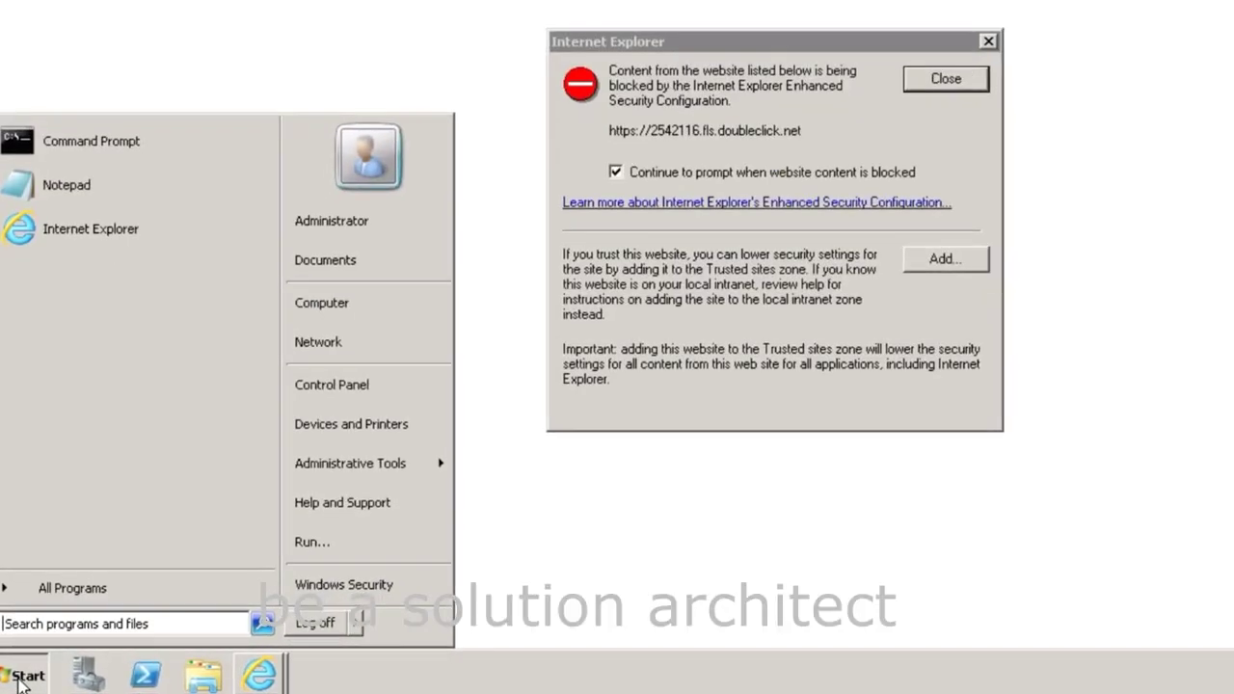
{"action": "left_click", "coordinate": [944, 258]}
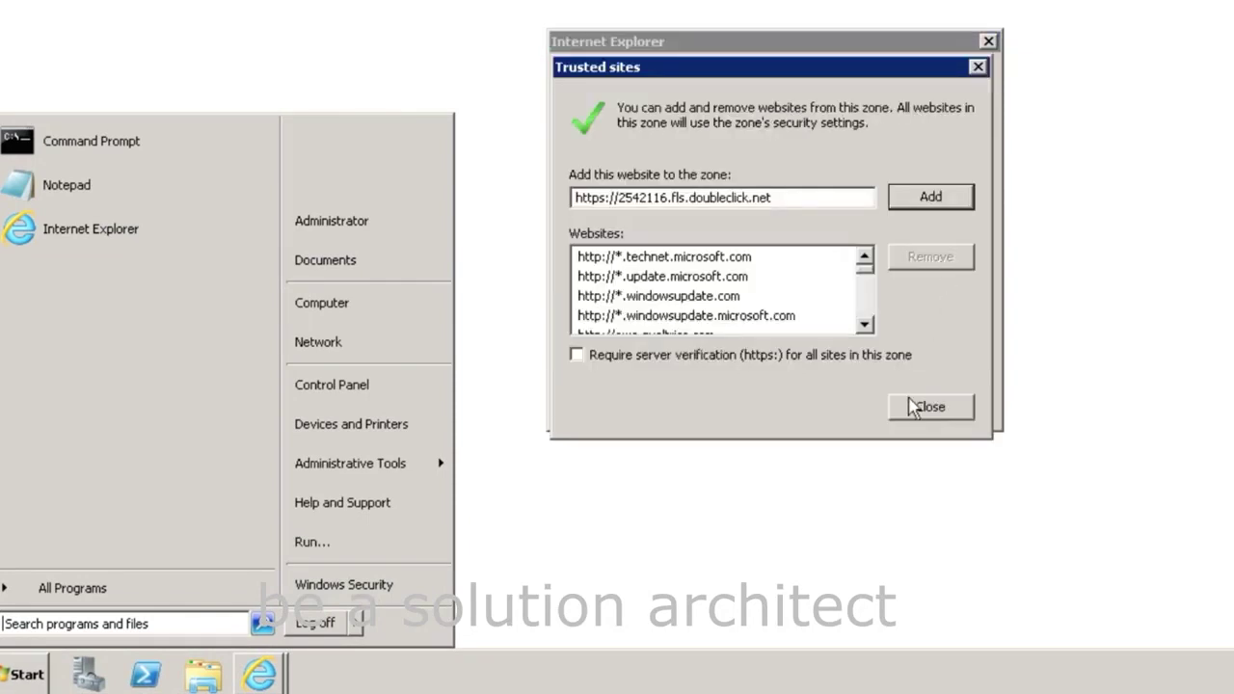
{"action": "left_click", "coordinate": [935, 196]}
{"action": "left_click", "coordinate": [928, 407]}
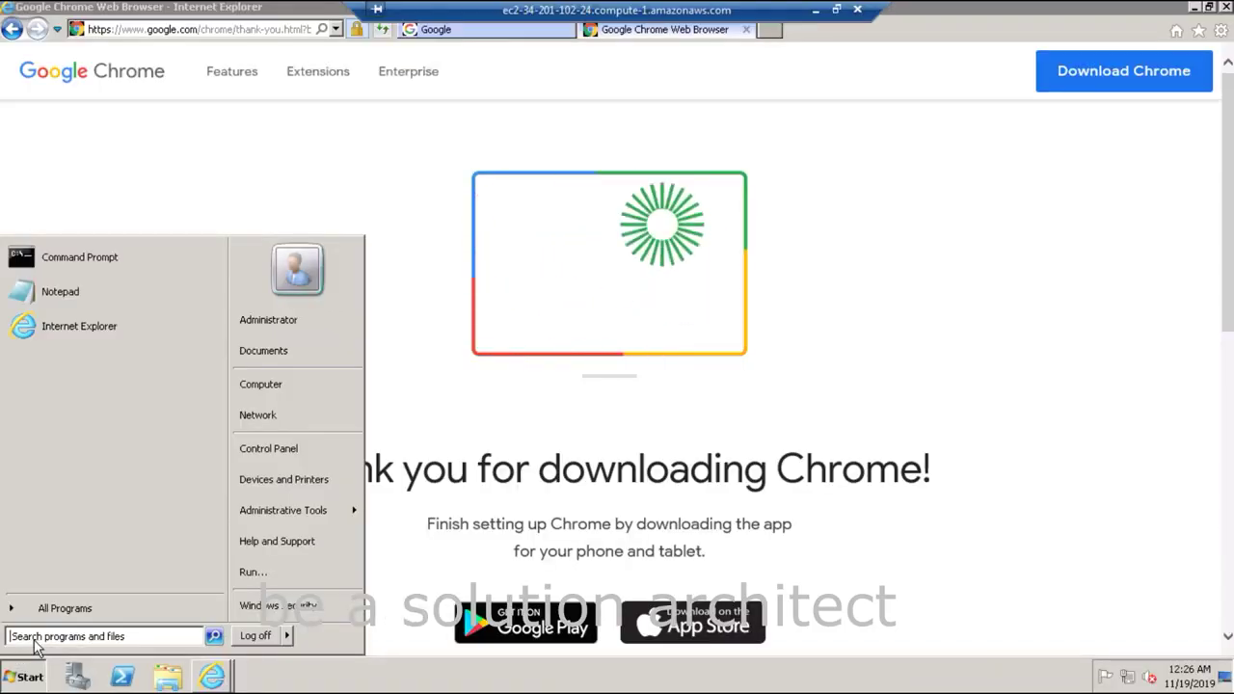
{"action": "left_click", "coordinate": [35, 636]}
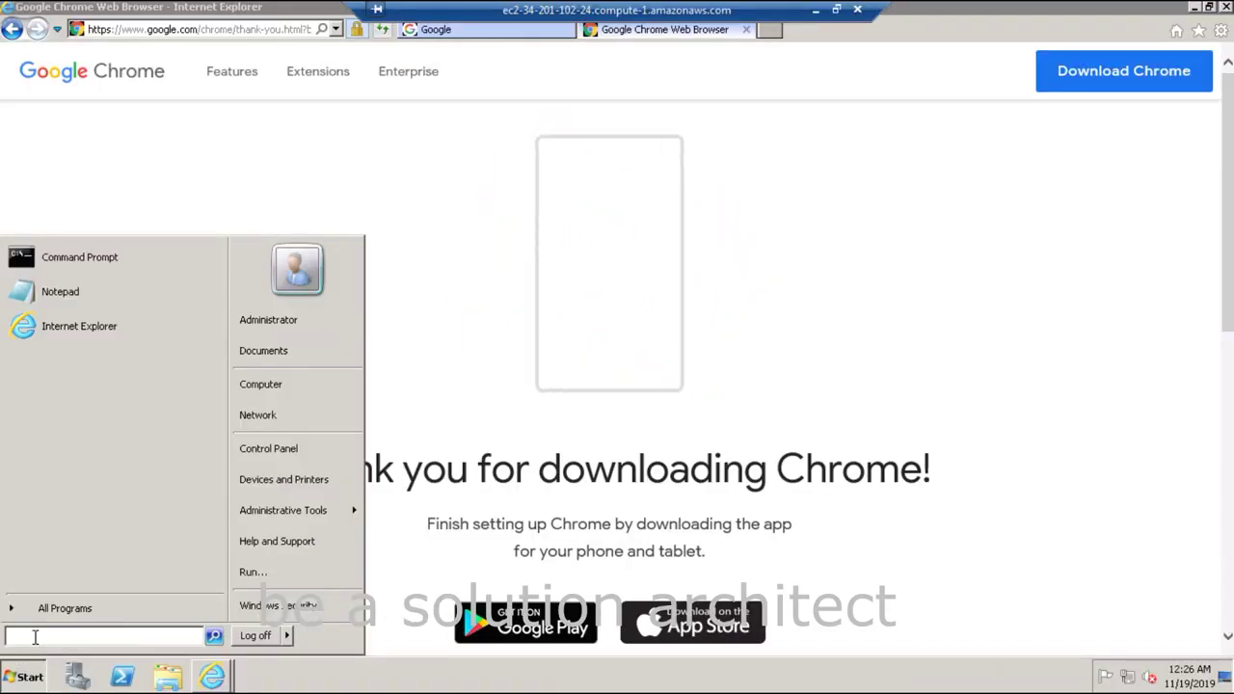
Search 'sec' and open Change security settings to reach Internet Properties.
{"action": "type", "text": "se"}
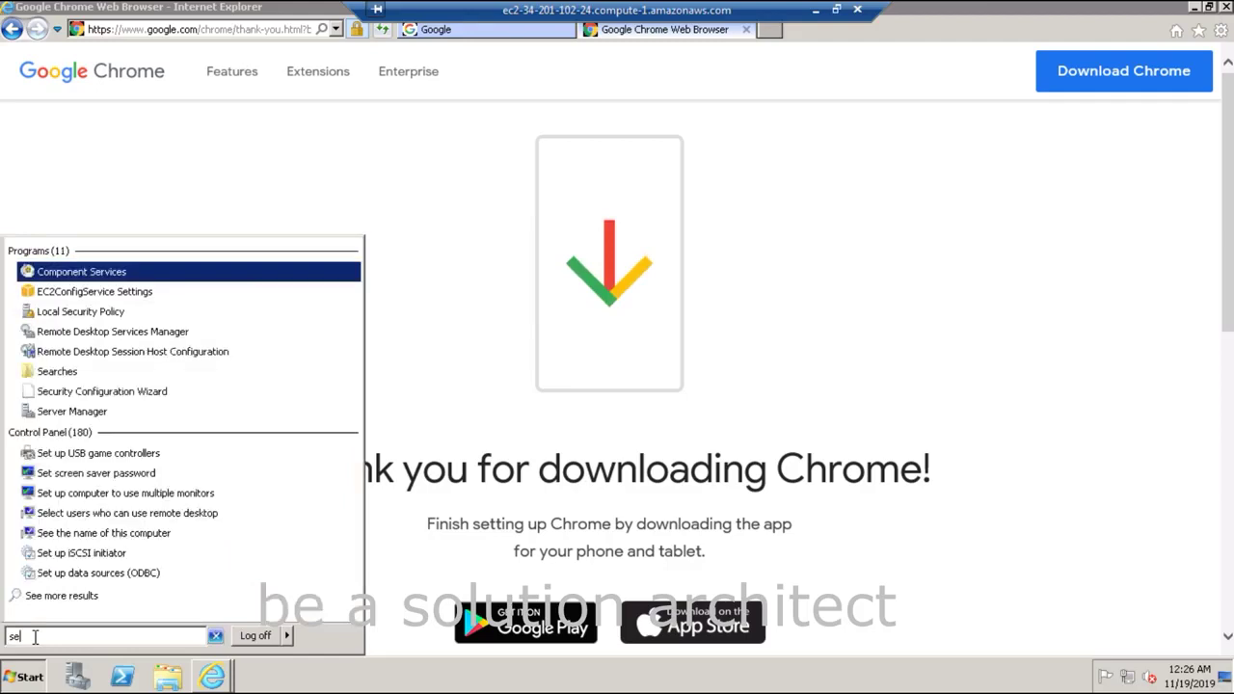
{"action": "type", "text": "c"}
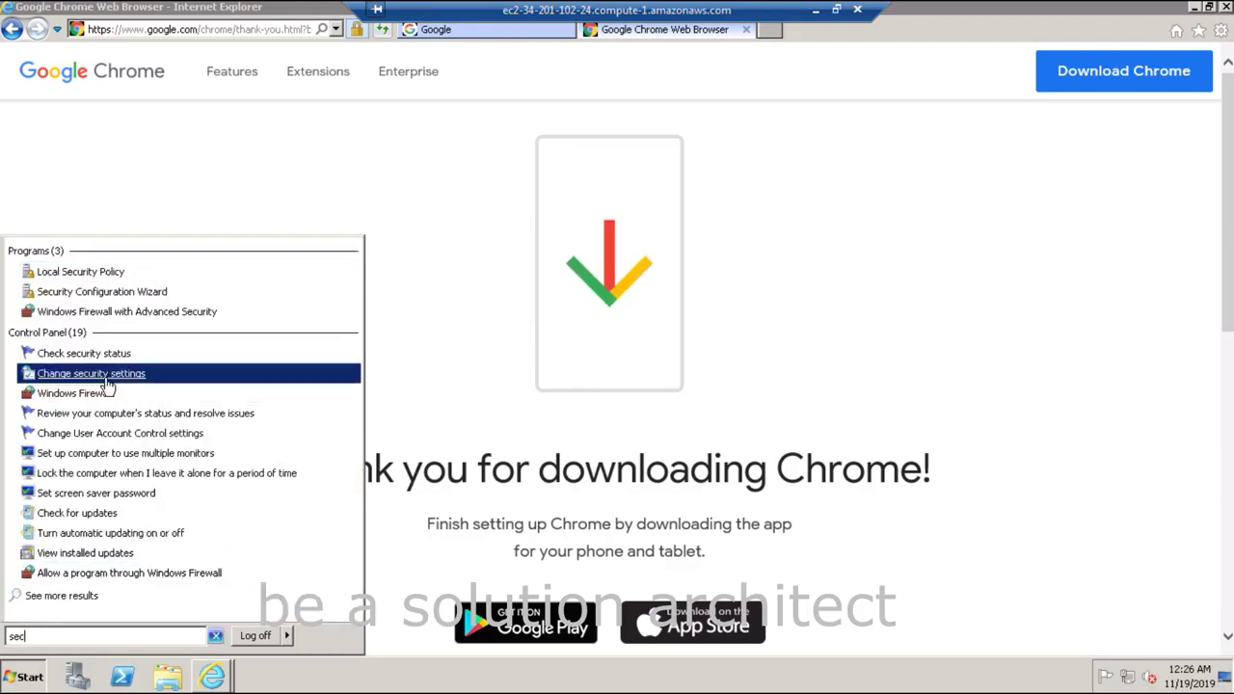
{"action": "left_click", "coordinate": [108, 375]}
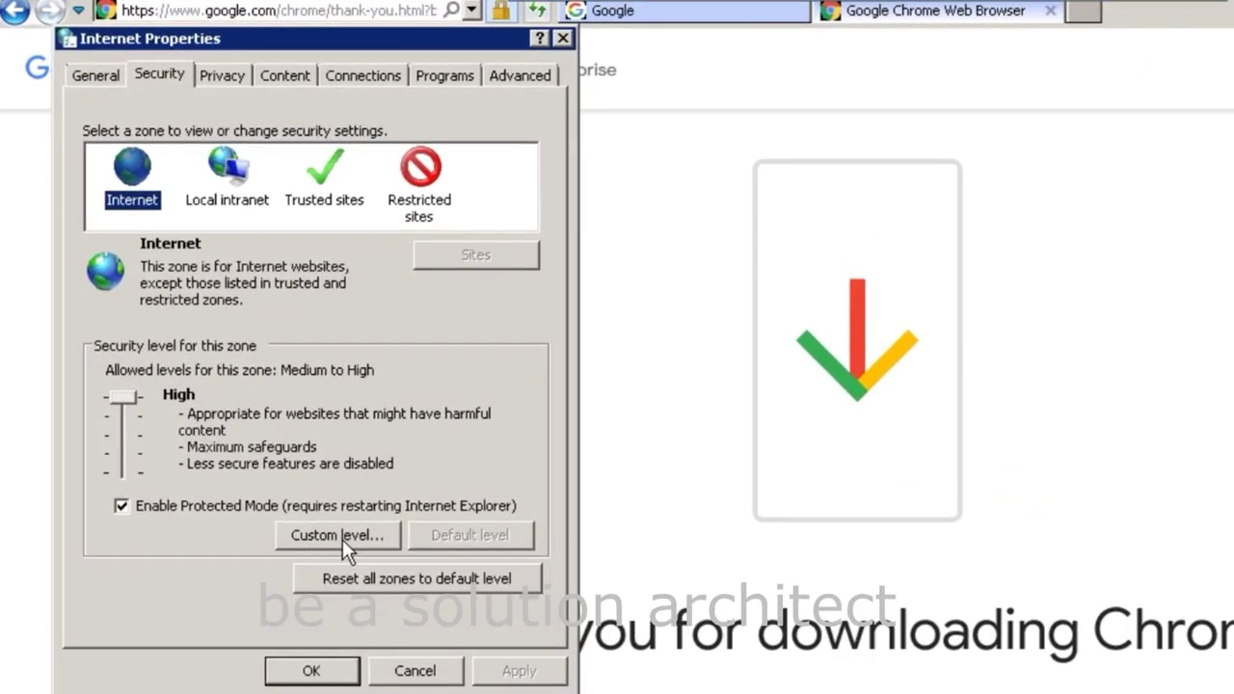
In the Internet zone's Custom level, set Downloads > File download to Enable.
{"action": "left_click", "coordinate": [342, 538]}
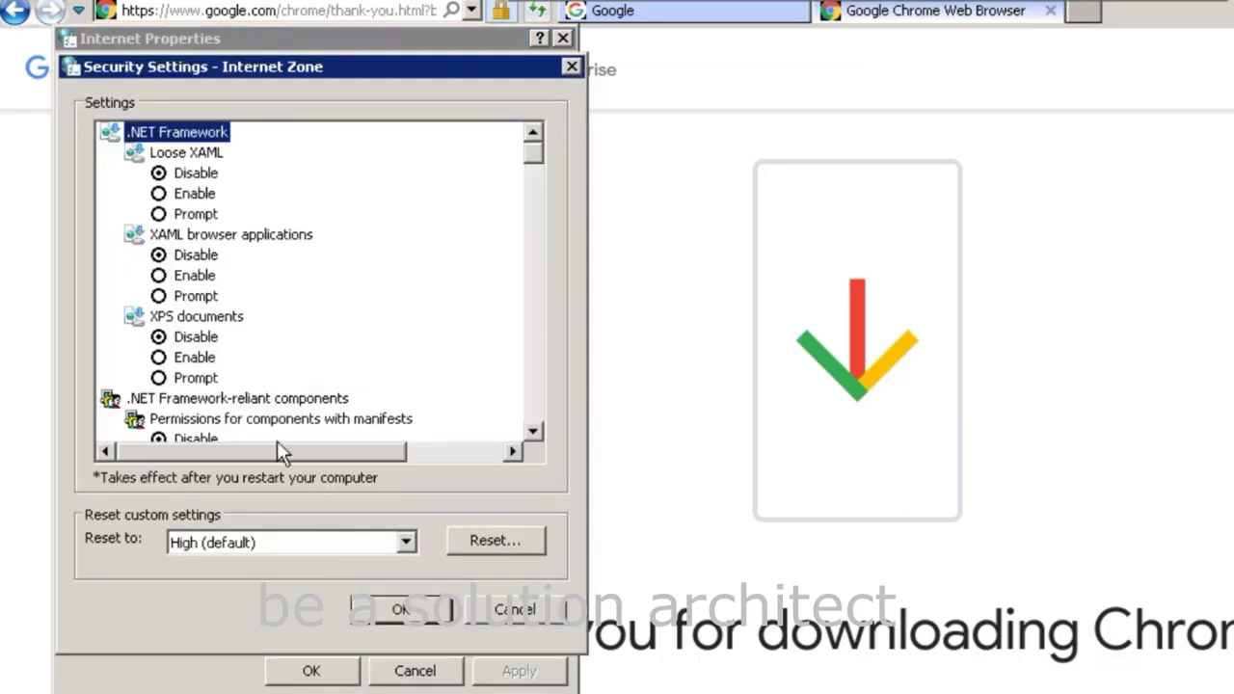
{"action": "scroll", "coordinate": [259, 335], "scroll_direction": "down", "scroll_amount": 2}
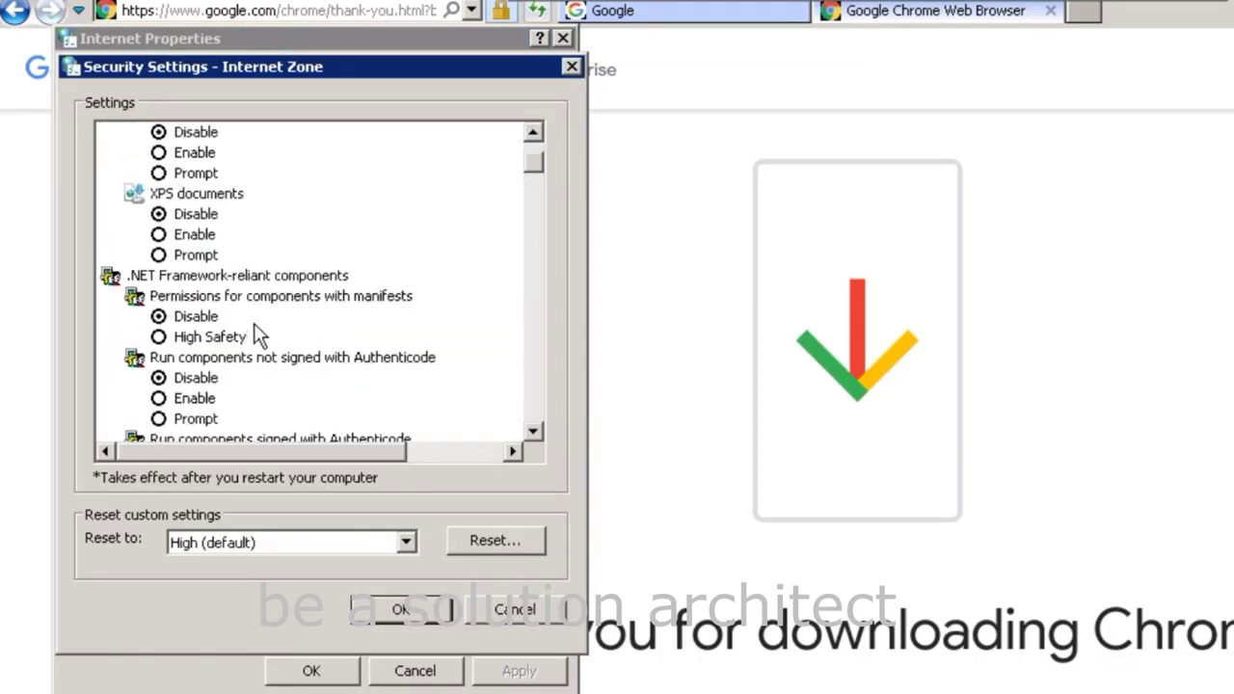
{"action": "scroll", "coordinate": [258, 334], "scroll_direction": "down", "scroll_amount": 1}
{"action": "scroll", "coordinate": [259, 334], "scroll_direction": "down", "scroll_amount": 1}
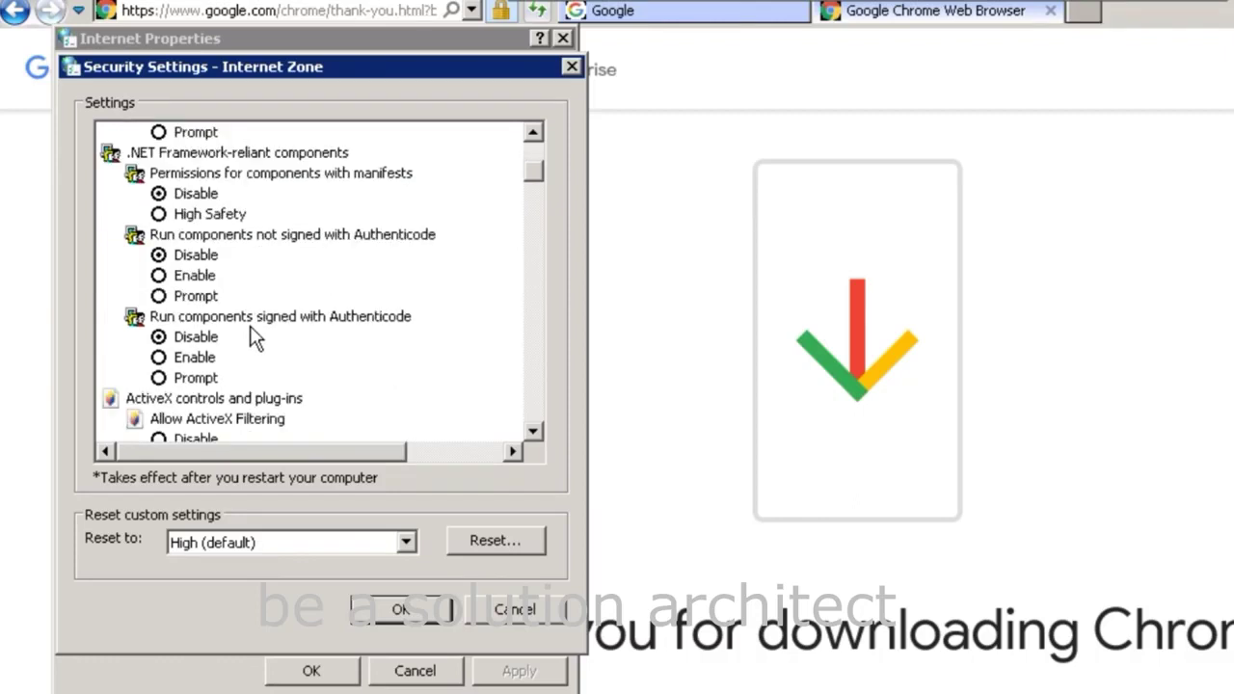
{"action": "scroll", "coordinate": [252, 334], "scroll_direction": "down", "scroll_amount": 1}
{"action": "scroll", "coordinate": [254, 334], "scroll_direction": "down", "scroll_amount": 2}
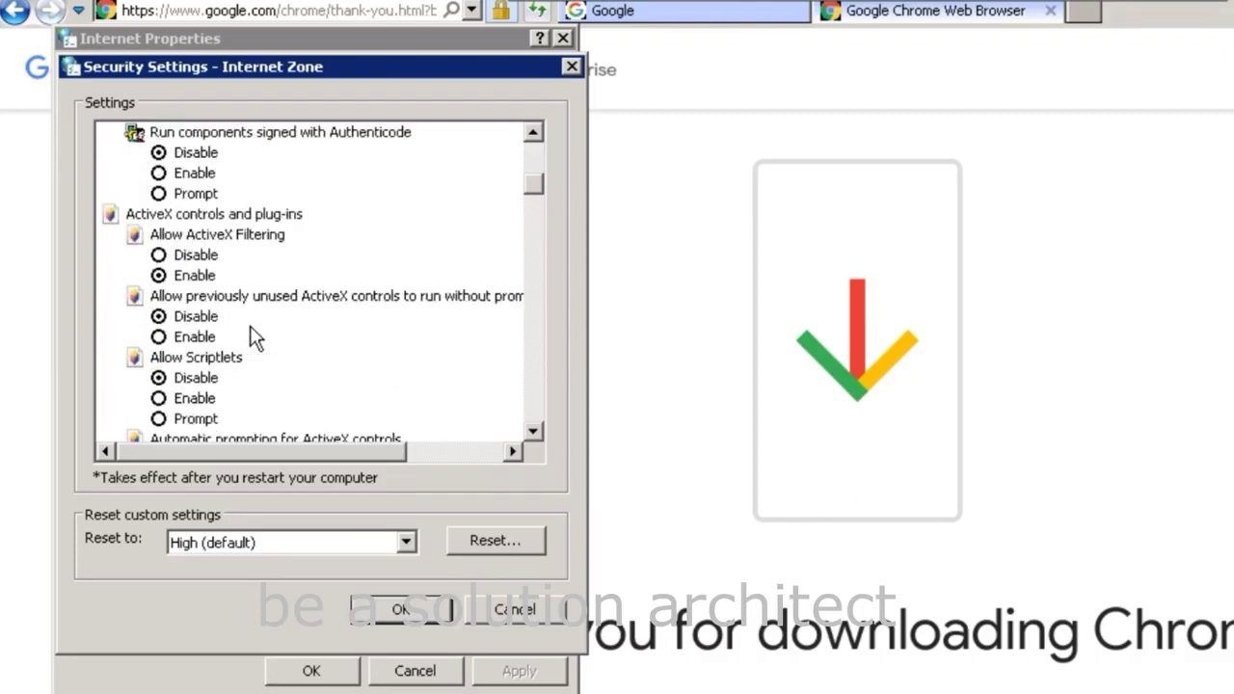
{"action": "scroll", "coordinate": [252, 335], "scroll_direction": "down", "scroll_amount": 1}
{"action": "scroll", "coordinate": [252, 335], "scroll_direction": "down", "scroll_amount": 1}
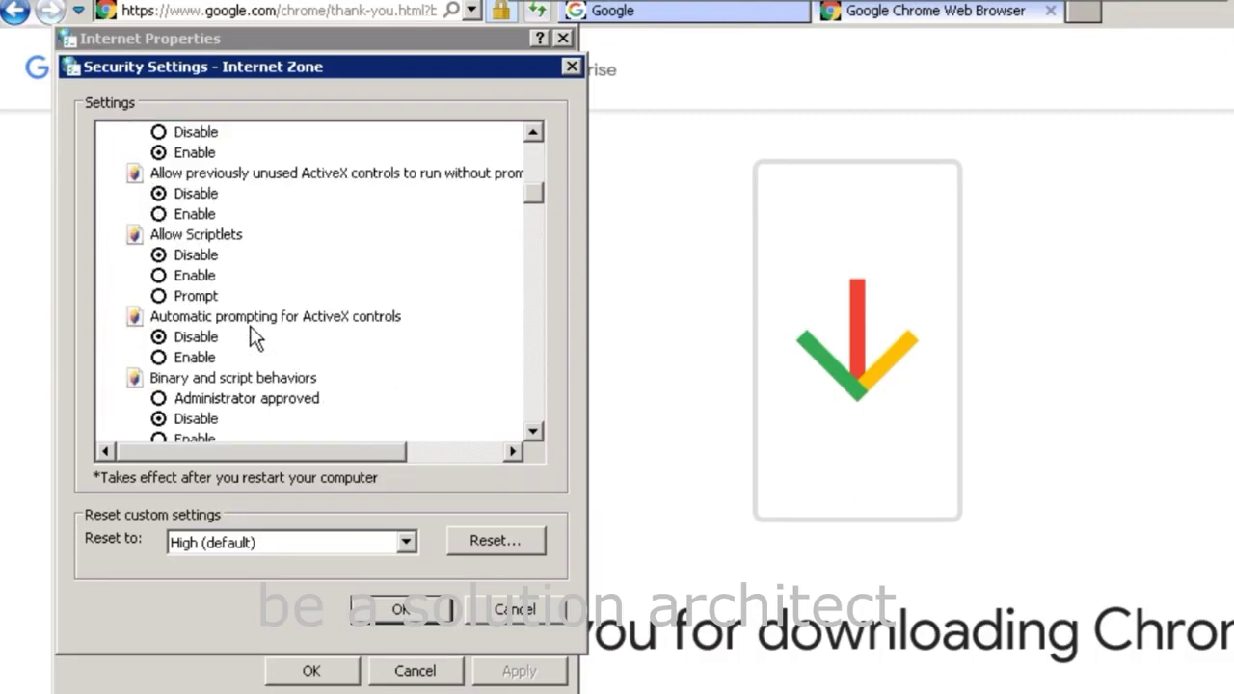
{"action": "scroll", "coordinate": [254, 335], "scroll_direction": "down", "scroll_amount": 1}
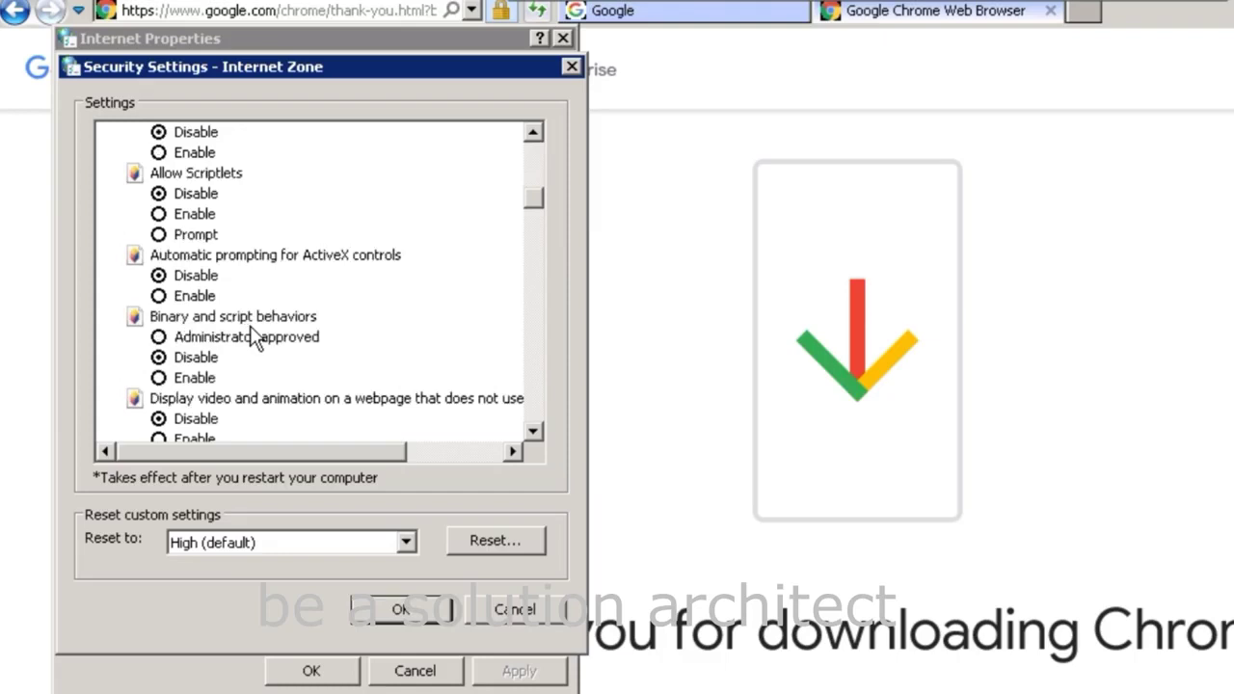
{"action": "scroll", "coordinate": [253, 335], "scroll_direction": "down", "scroll_amount": 1}
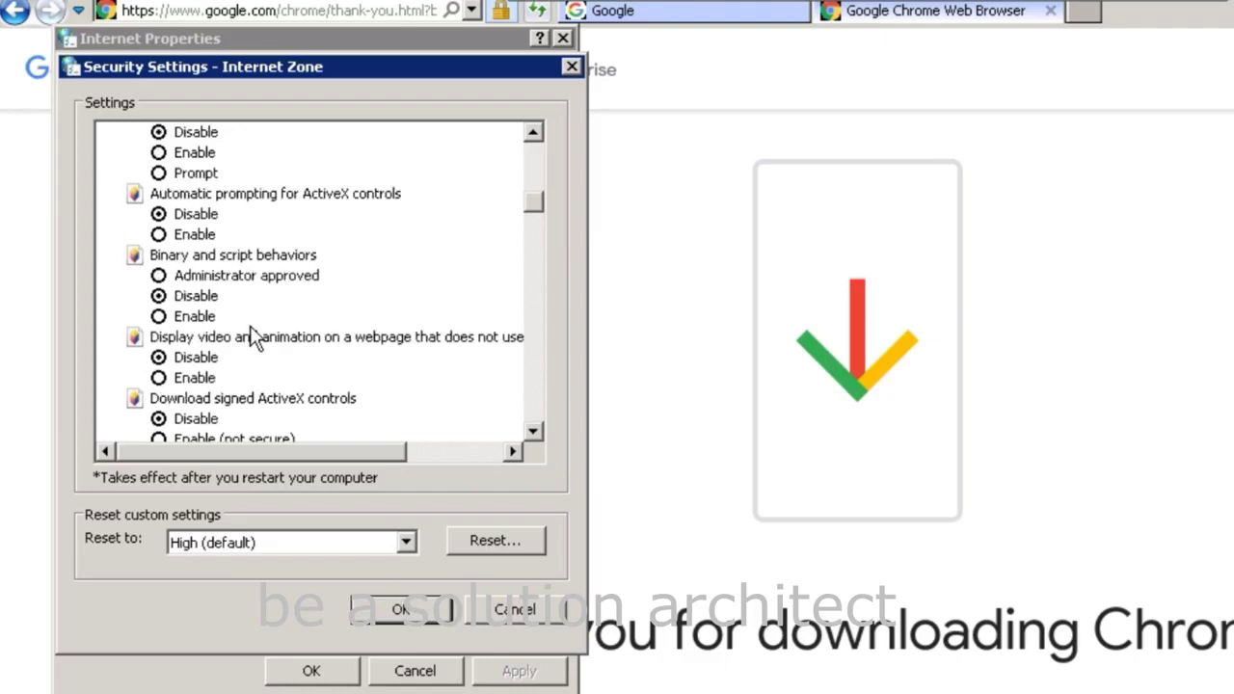
{"action": "scroll", "coordinate": [252, 334], "scroll_direction": "down", "scroll_amount": 1}
{"action": "scroll", "coordinate": [252, 335], "scroll_direction": "down", "scroll_amount": 1}
{"action": "scroll", "coordinate": [253, 335], "scroll_direction": "down", "scroll_amount": 1}
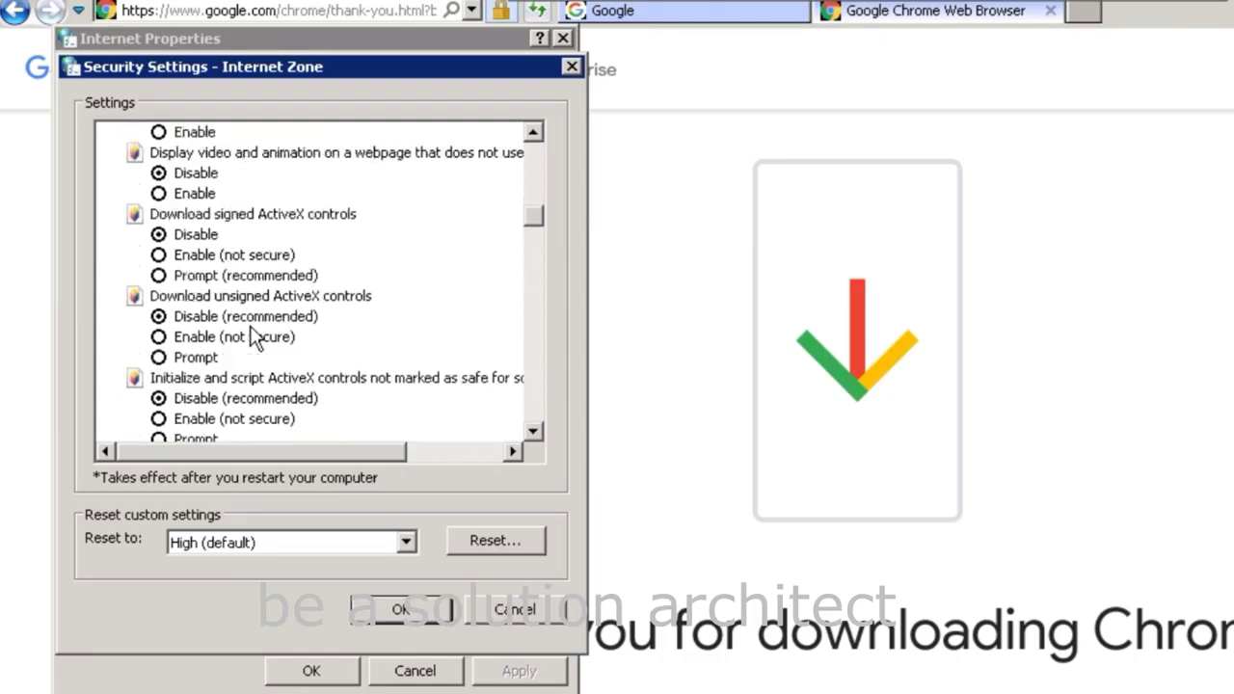
{"action": "scroll", "coordinate": [252, 334], "scroll_direction": "down", "scroll_amount": 1}
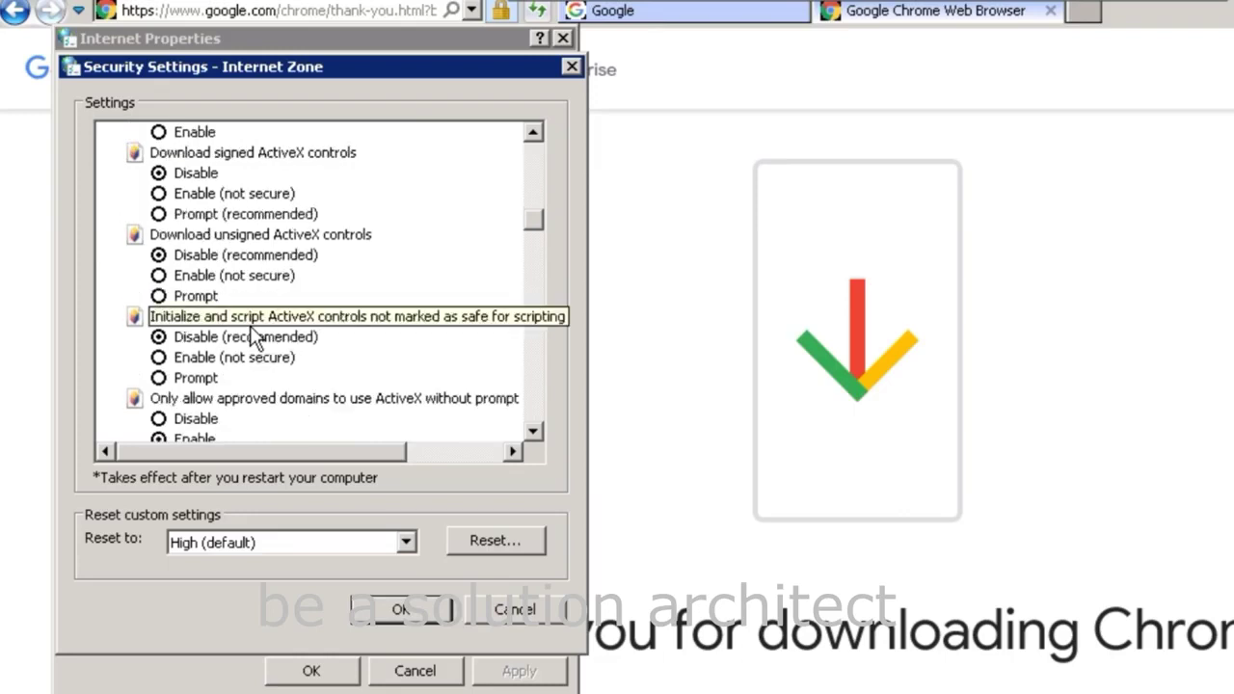
{"action": "scroll", "coordinate": [252, 335], "scroll_direction": "down", "scroll_amount": 1}
{"action": "scroll", "coordinate": [252, 334], "scroll_direction": "down", "scroll_amount": 1}
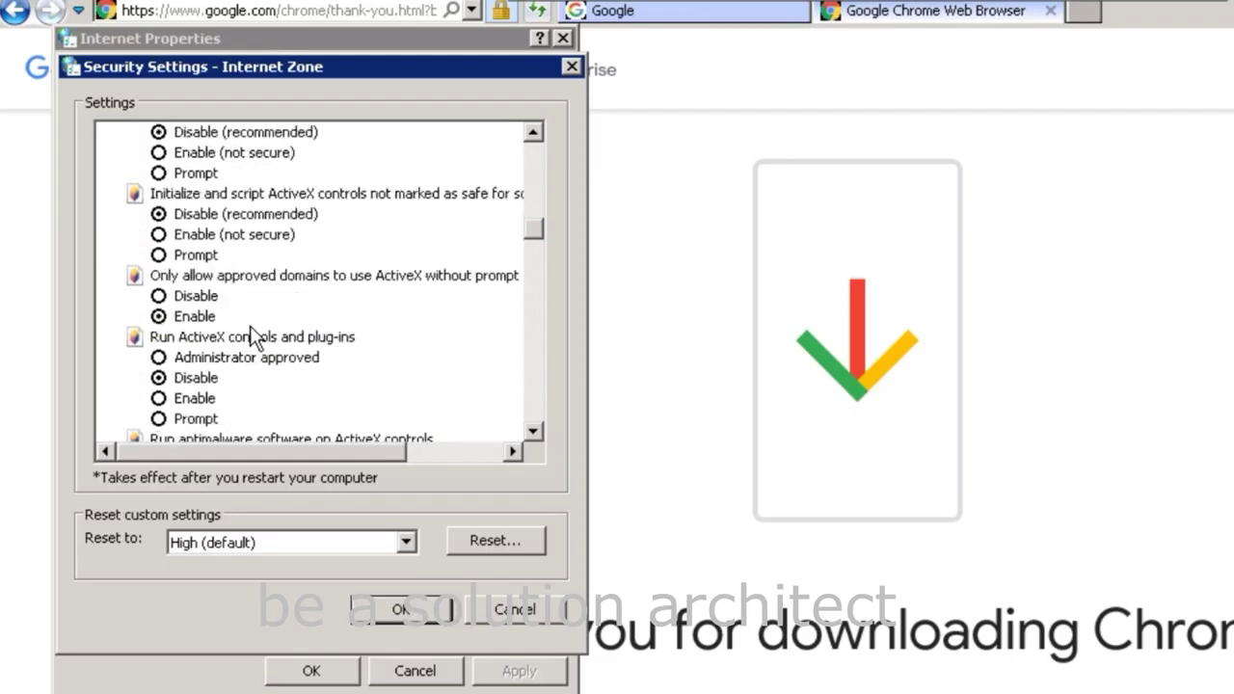
{"action": "scroll", "coordinate": [252, 335], "scroll_direction": "down", "scroll_amount": 1}
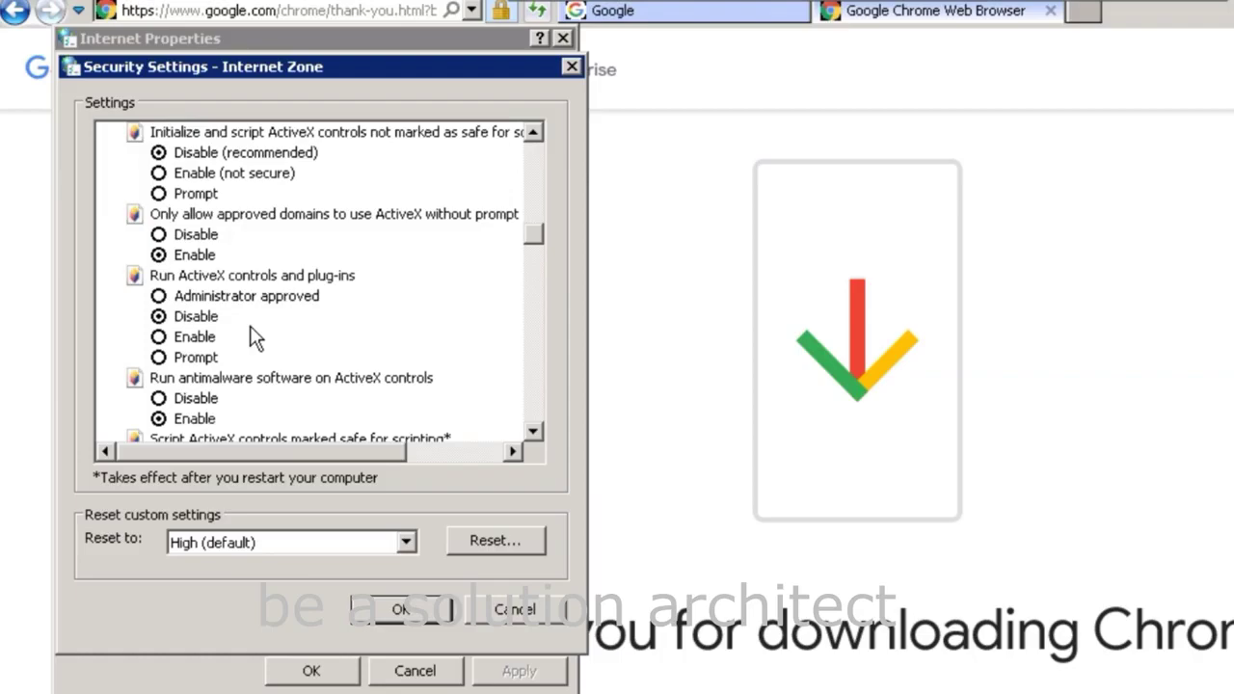
{"action": "scroll", "coordinate": [253, 334], "scroll_direction": "down", "scroll_amount": 2}
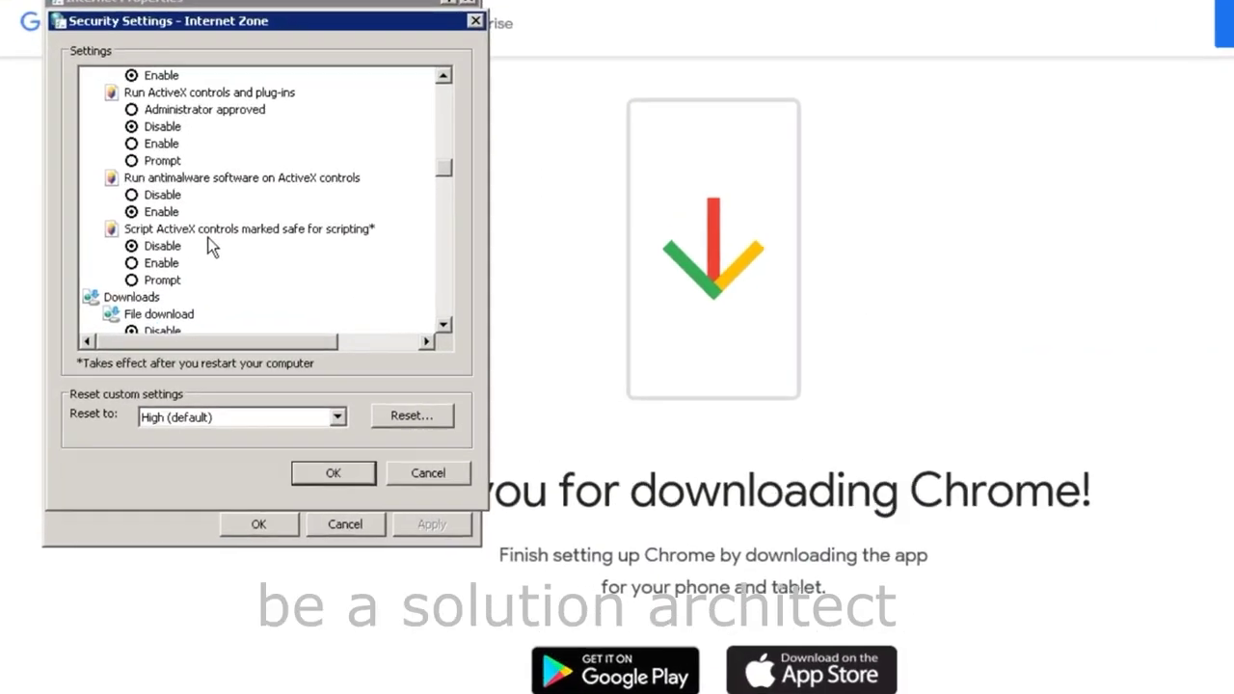
{"action": "scroll", "coordinate": [178, 260], "scroll_direction": "down", "scroll_amount": 1}
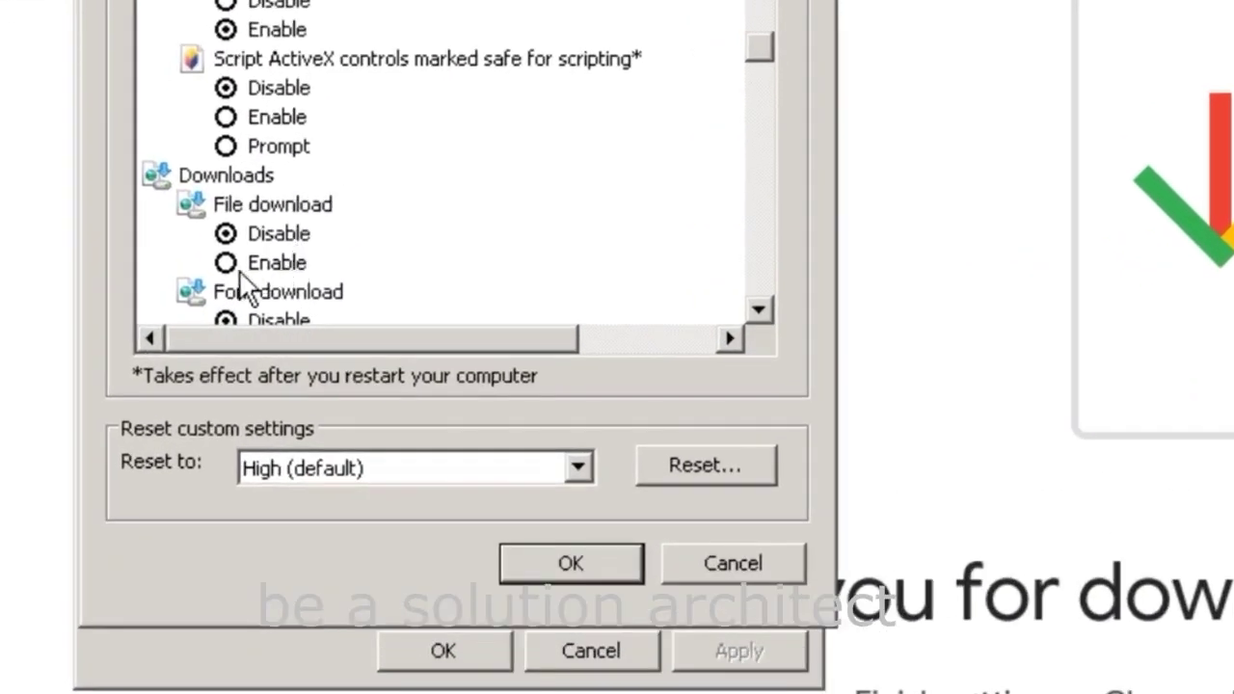
{"action": "left_click", "coordinate": [226, 268]}
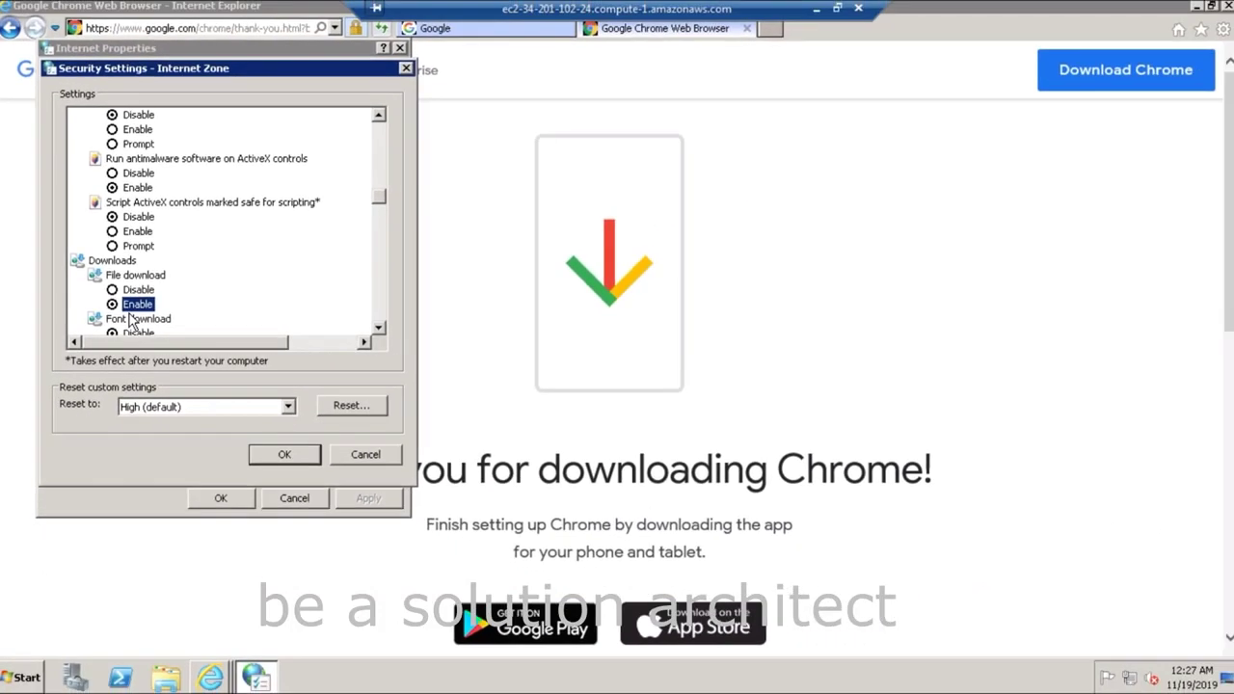
Confirm and apply the custom Internet zone settings, closing Internet Properties.
{"action": "left_click", "coordinate": [285, 455]}
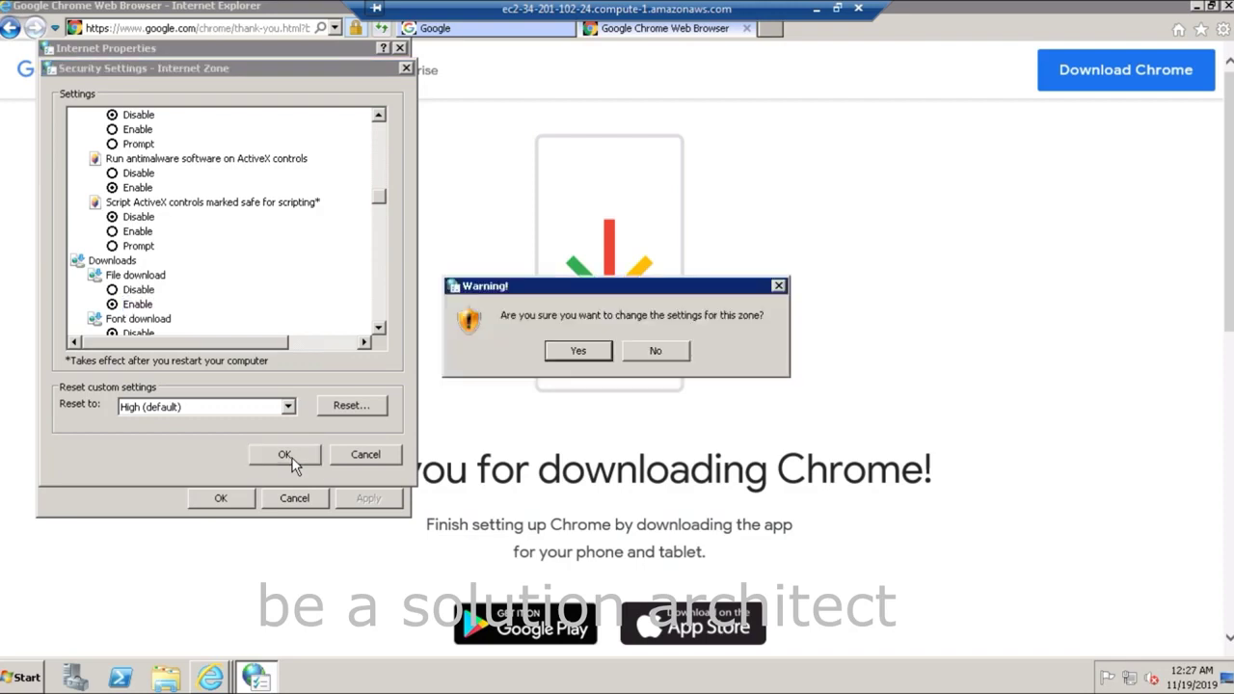
{"action": "left_click", "coordinate": [581, 353]}
{"action": "left_click", "coordinate": [366, 498]}
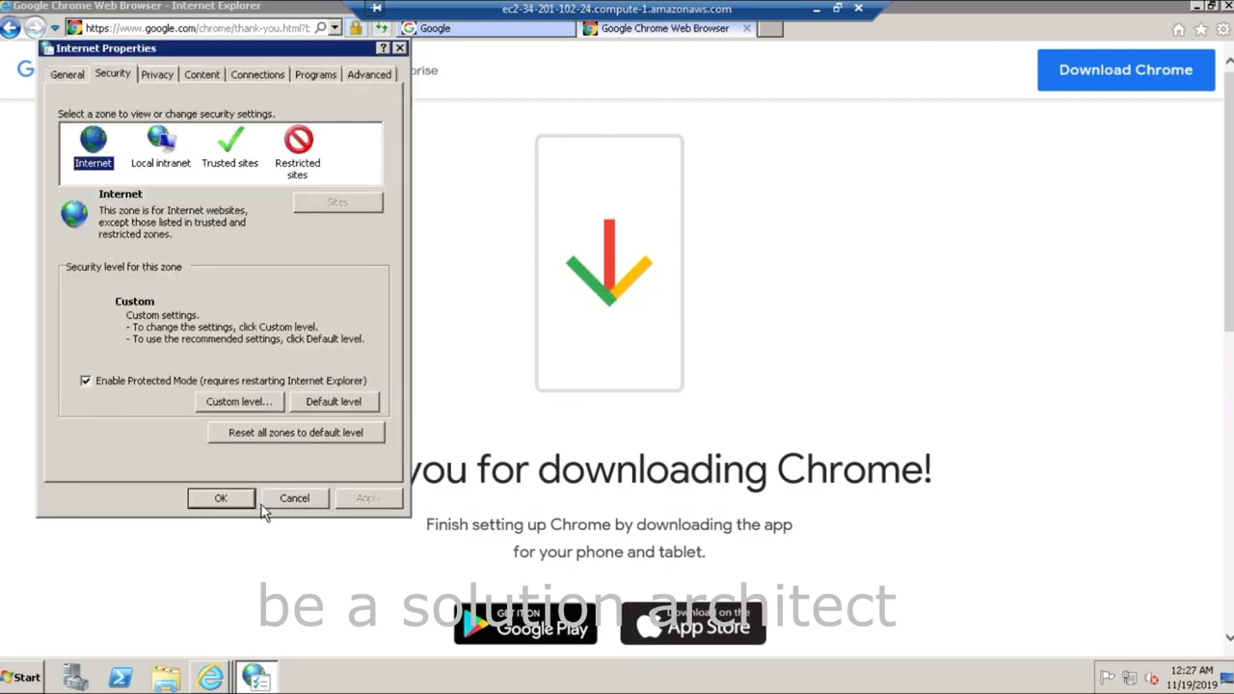
{"action": "left_click", "coordinate": [221, 498]}
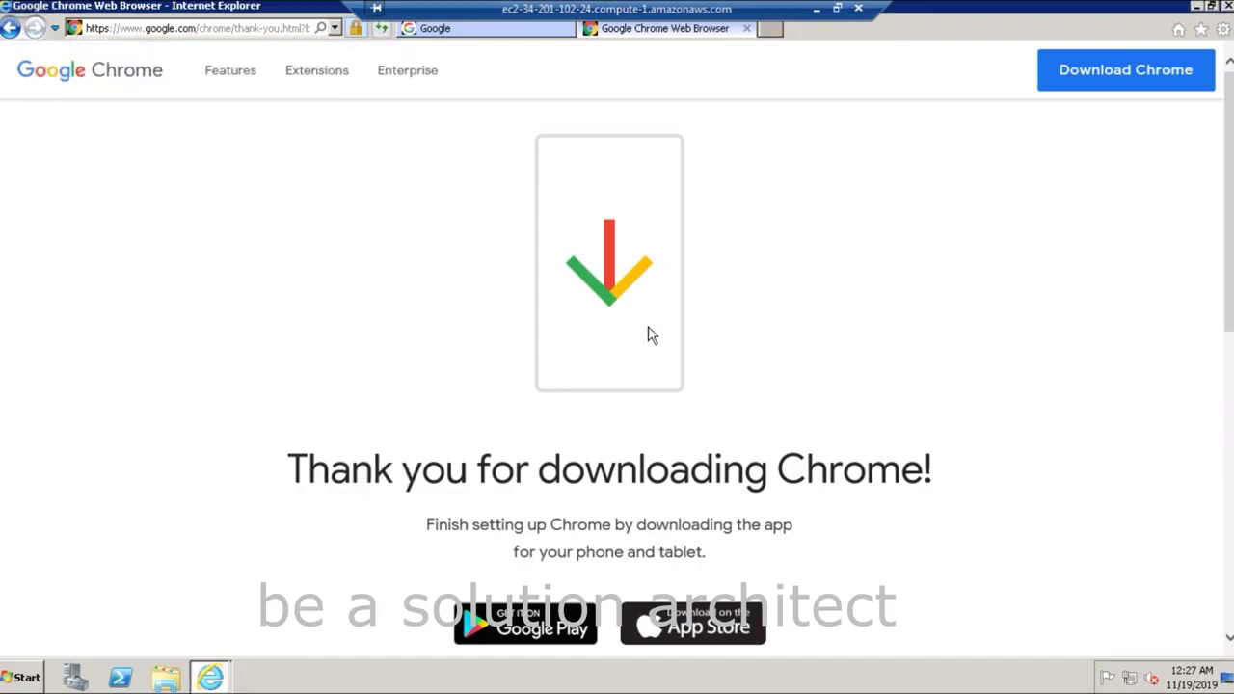
Accept Chrome's terms and save the ChromeSetup.exe installer.
{"action": "left_click", "coordinate": [1106, 75]}
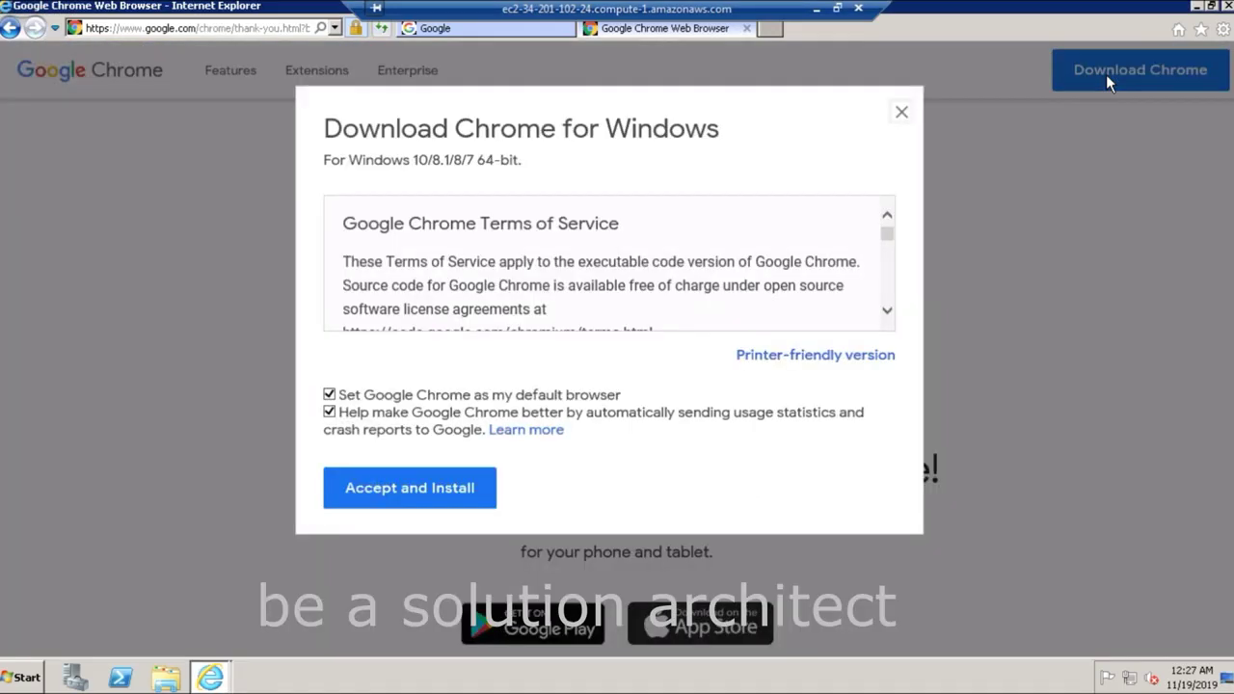
{"action": "left_click", "coordinate": [440, 489]}
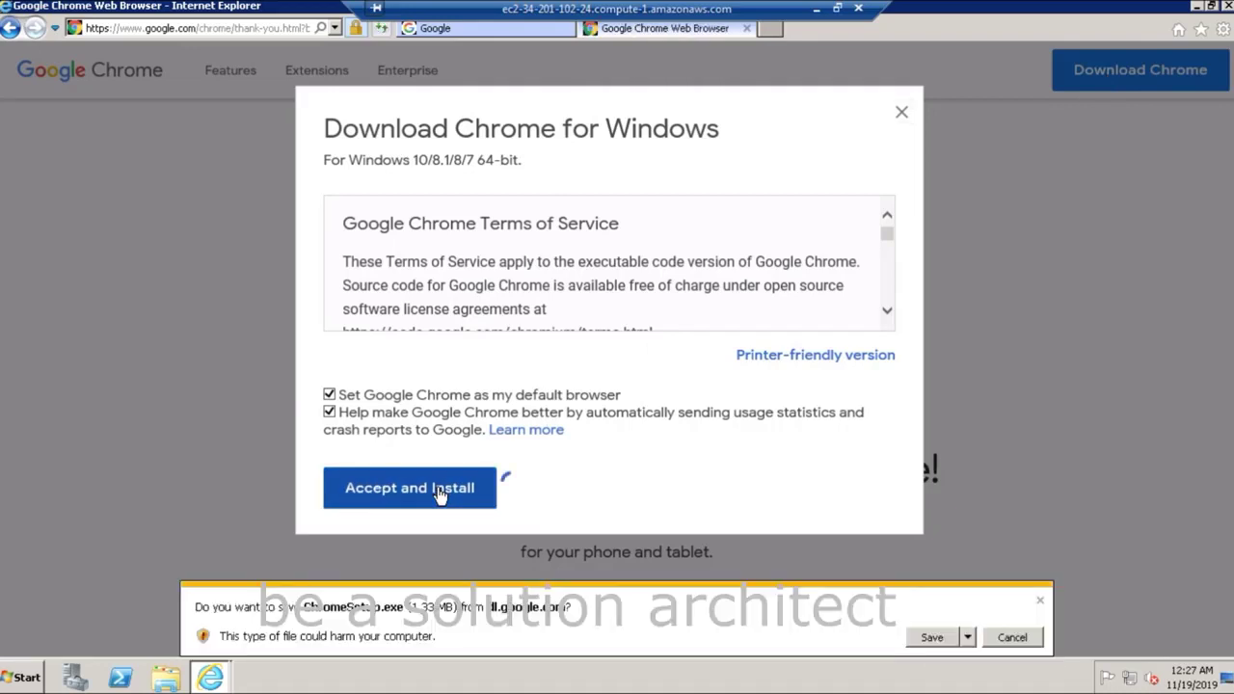
{"action": "left_click", "coordinate": [926, 644]}
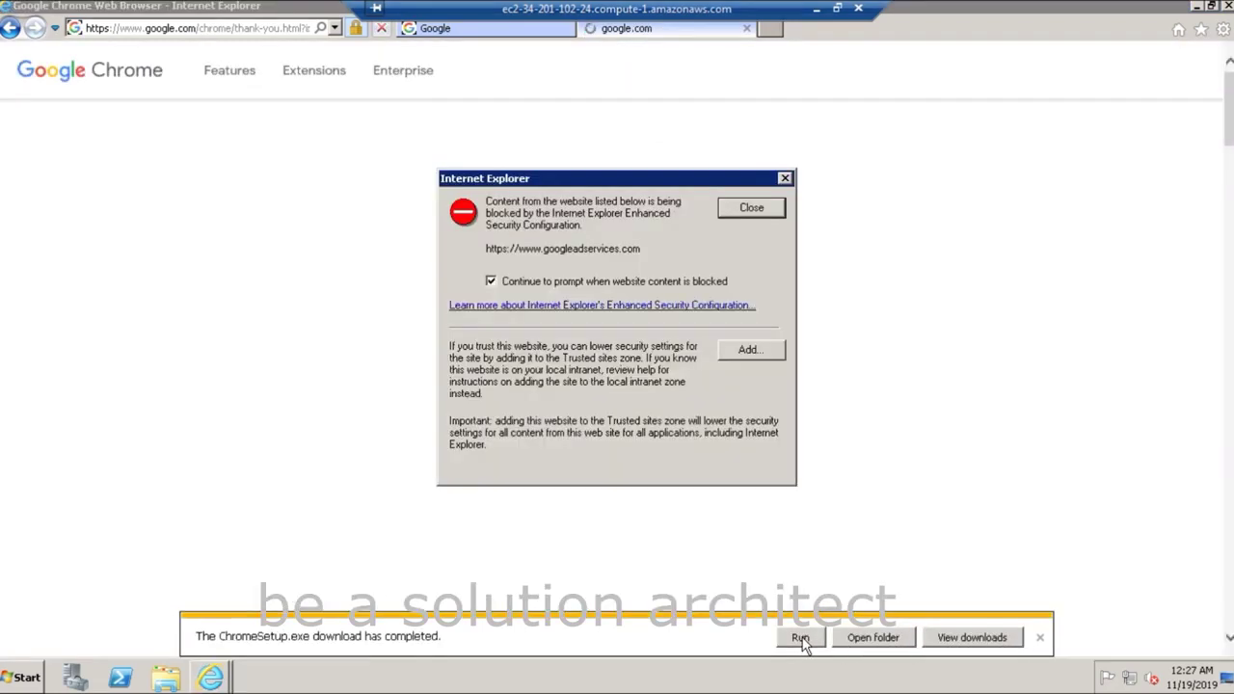
Add googleadservices.com to Trusted sites, then run the downloaded ChromeSetup installer.
{"action": "left_click", "coordinate": [767, 352]}
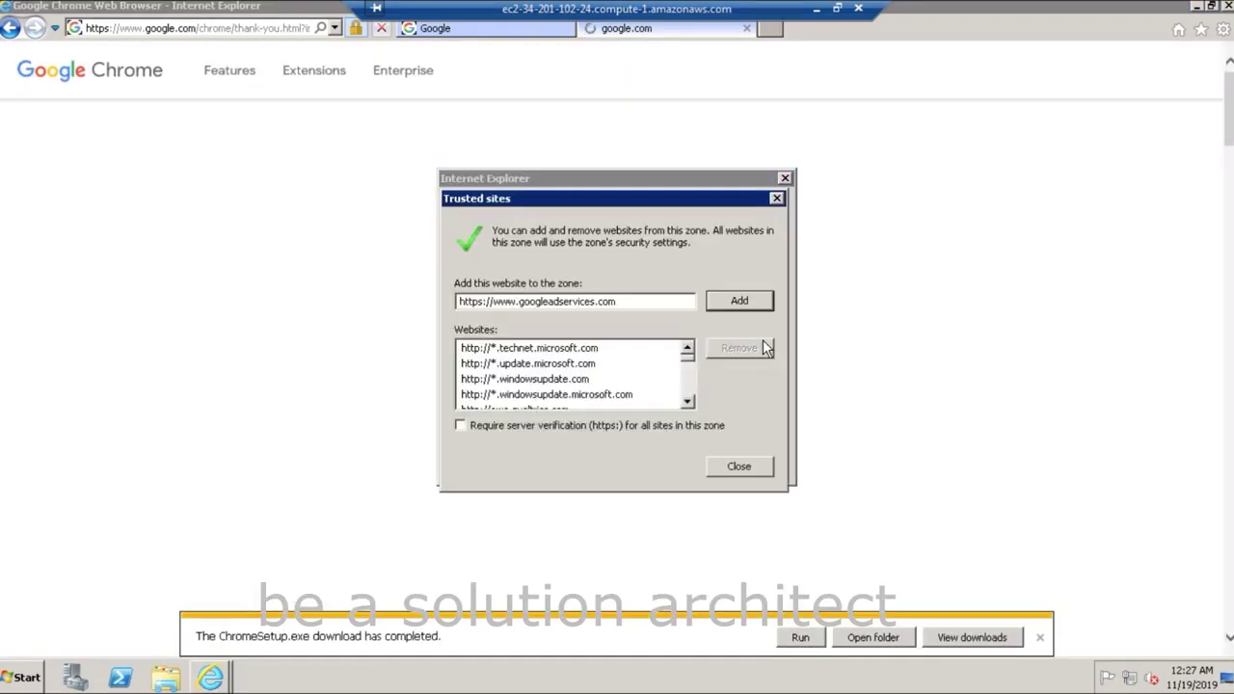
{"action": "left_click", "coordinate": [747, 306]}
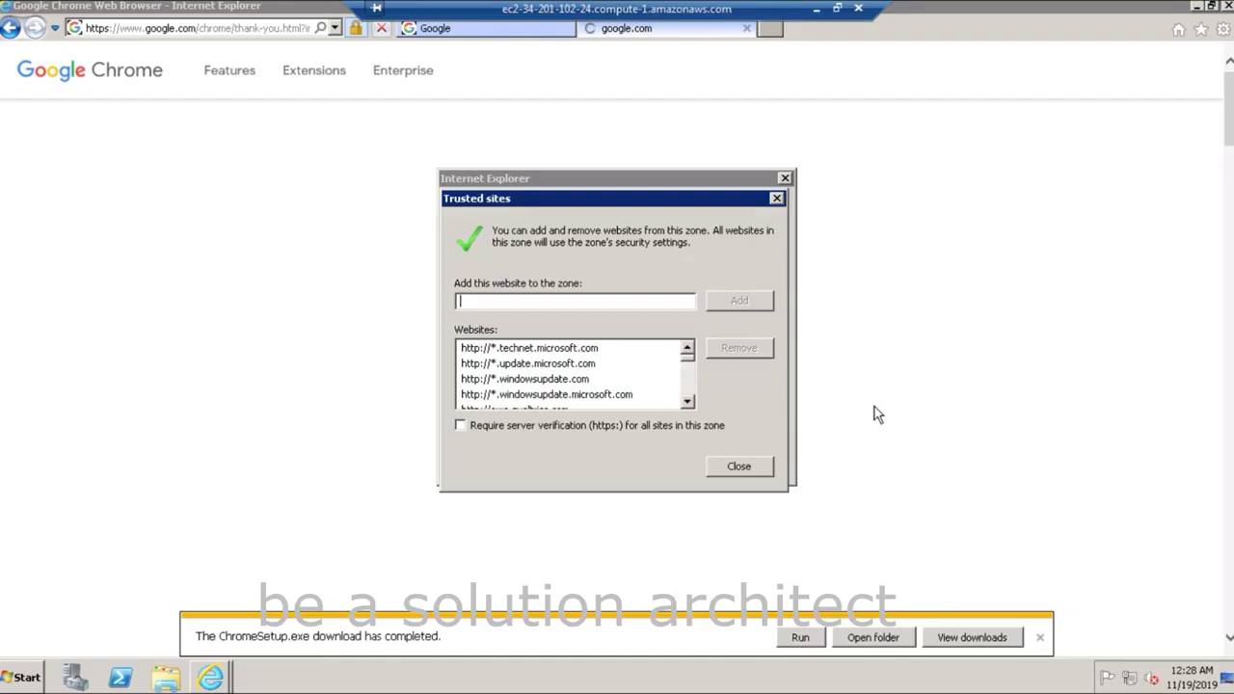
{"action": "left_click", "coordinate": [758, 466]}
{"action": "left_click", "coordinate": [798, 638]}
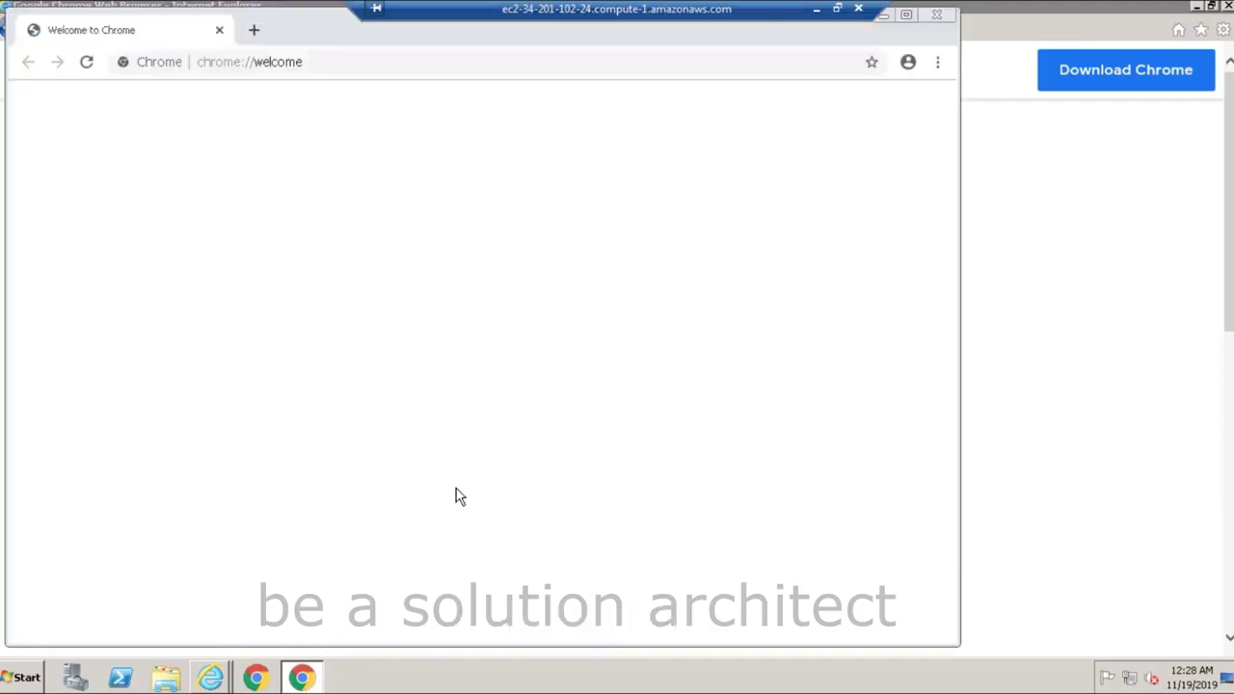
Maximize Chrome and skip the bookmark-apps and background steps to reach Google sign-in.
{"action": "left_click", "coordinate": [906, 15]}
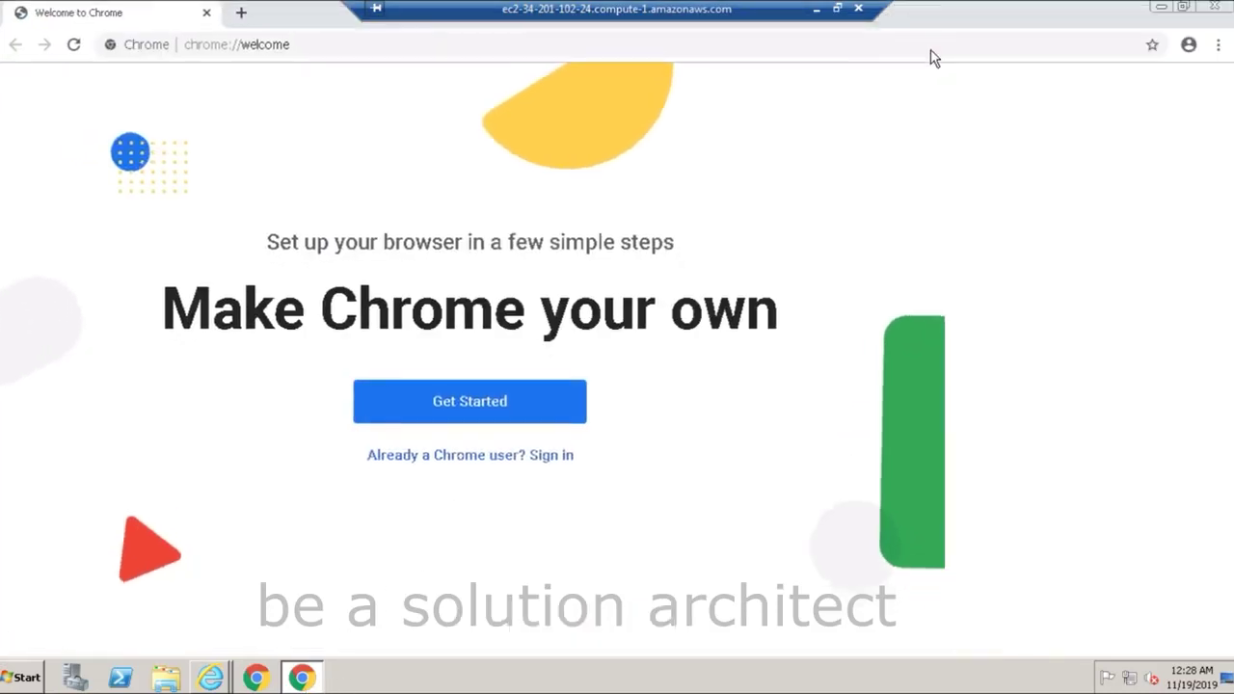
{"action": "left_click", "coordinate": [630, 427]}
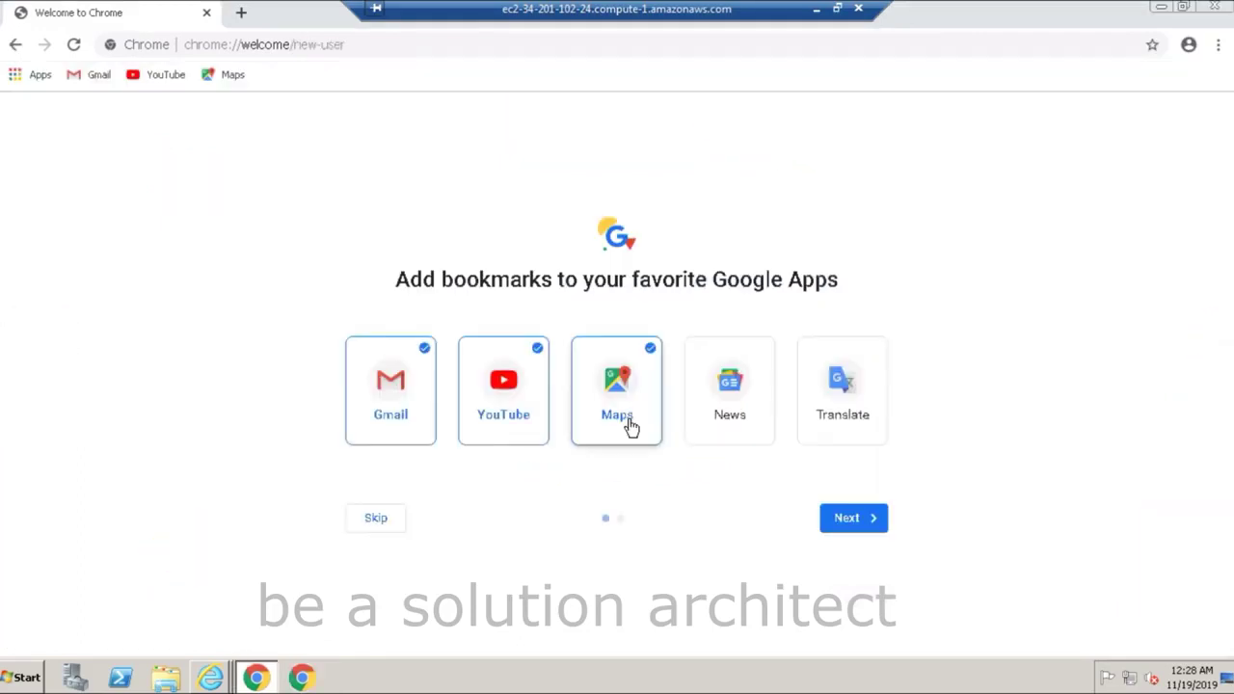
{"action": "left_click", "coordinate": [831, 527]}
{"action": "left_click", "coordinate": [841, 636]}
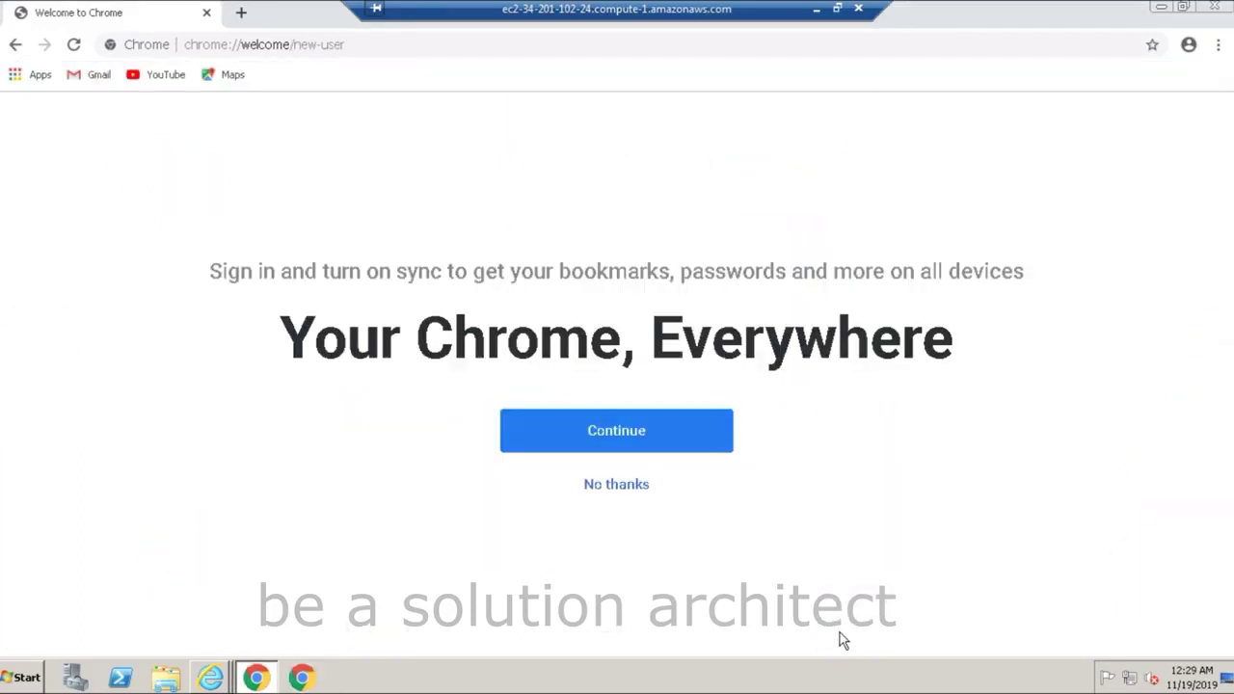
{"action": "left_click", "coordinate": [619, 436]}
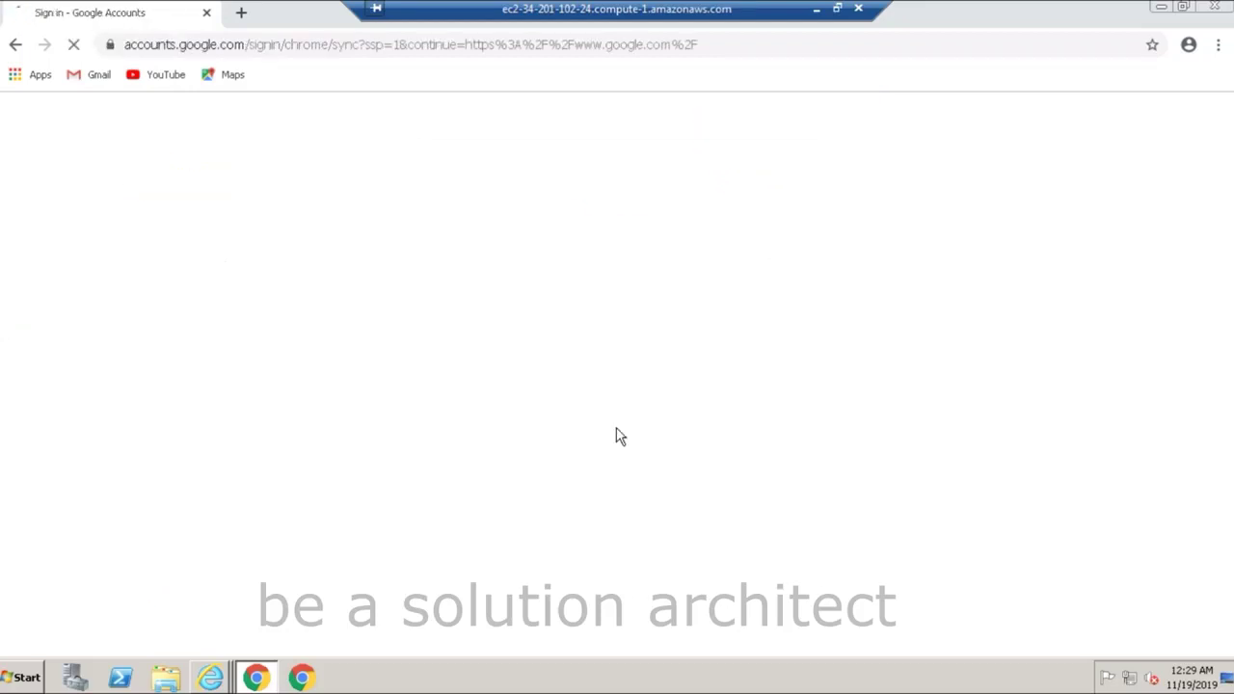
{"action": "left_click", "coordinate": [304, 43]}
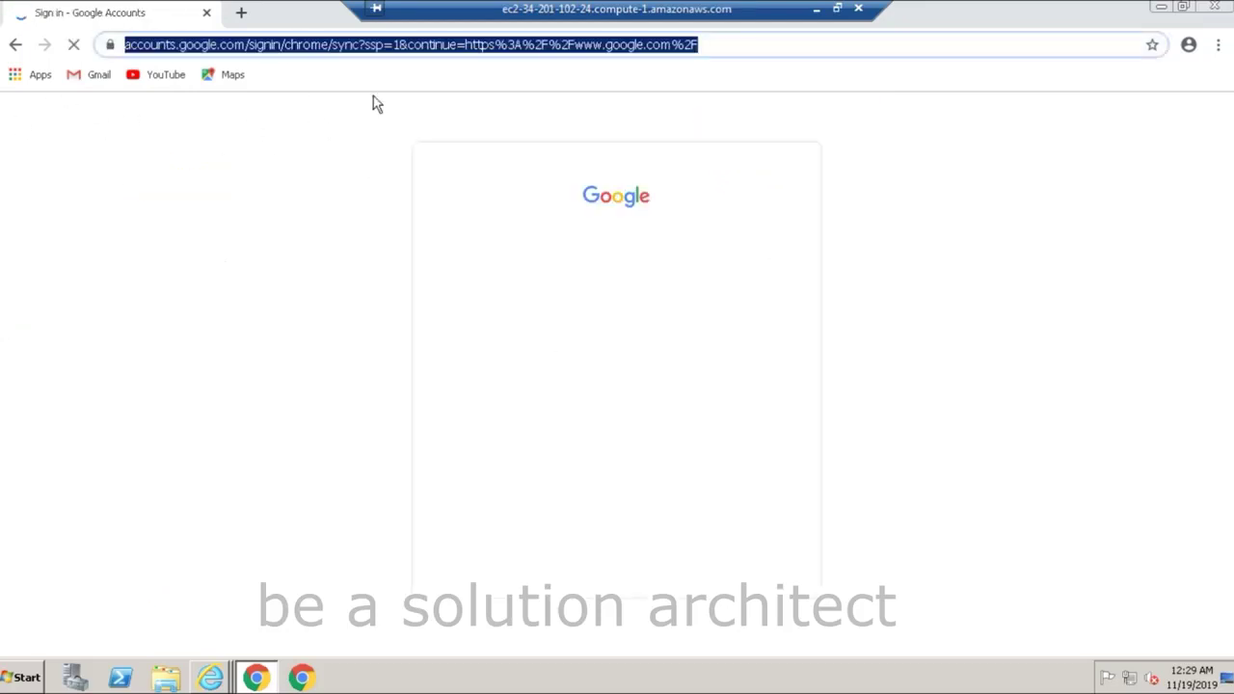